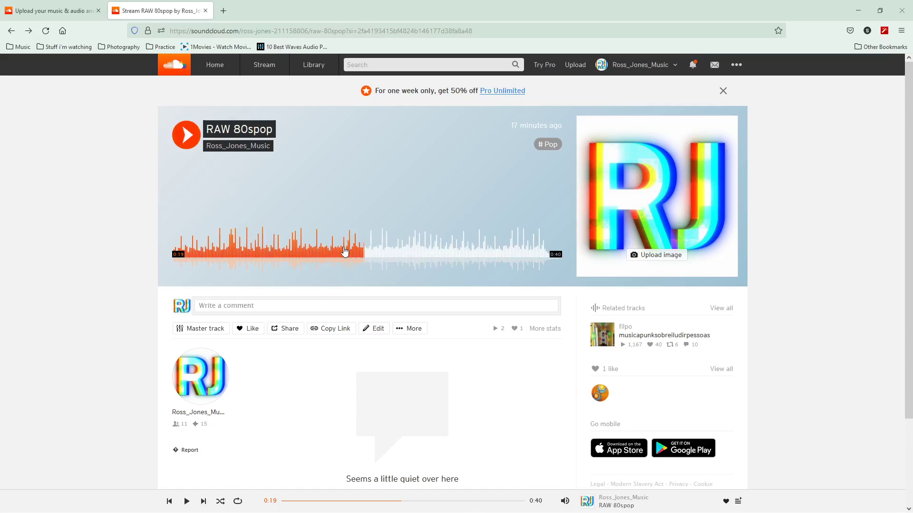
# Play the RAW 80spop upload on SoundCloud, skip ahead, and pause it at 0:31
pyautogui.click(346, 253)
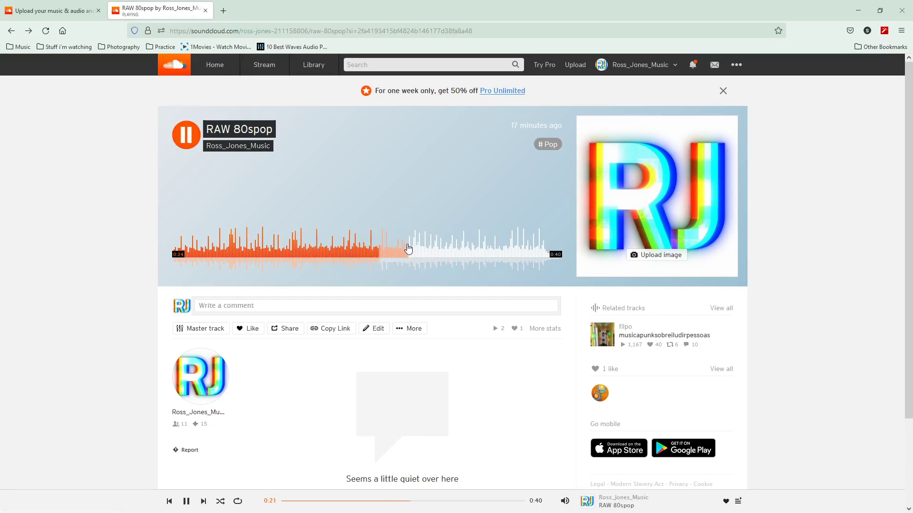
pyautogui.click(442, 252)
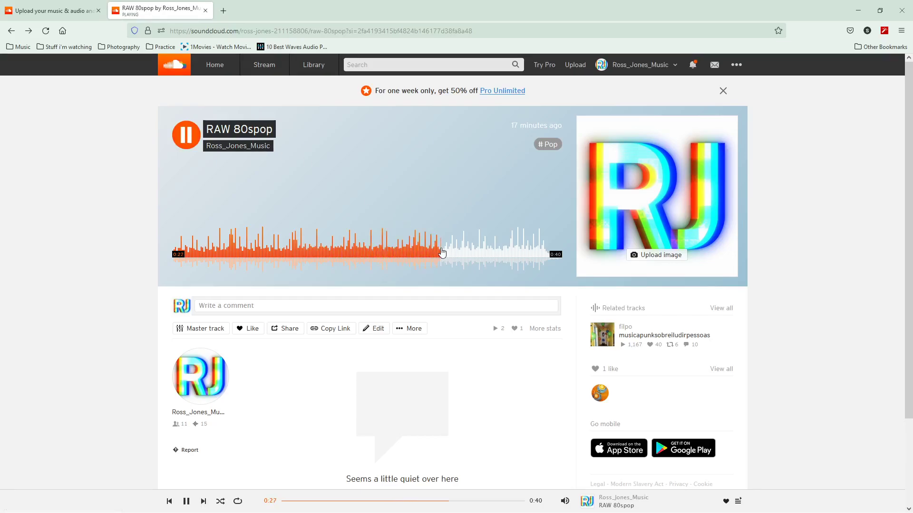
pyautogui.click(189, 138)
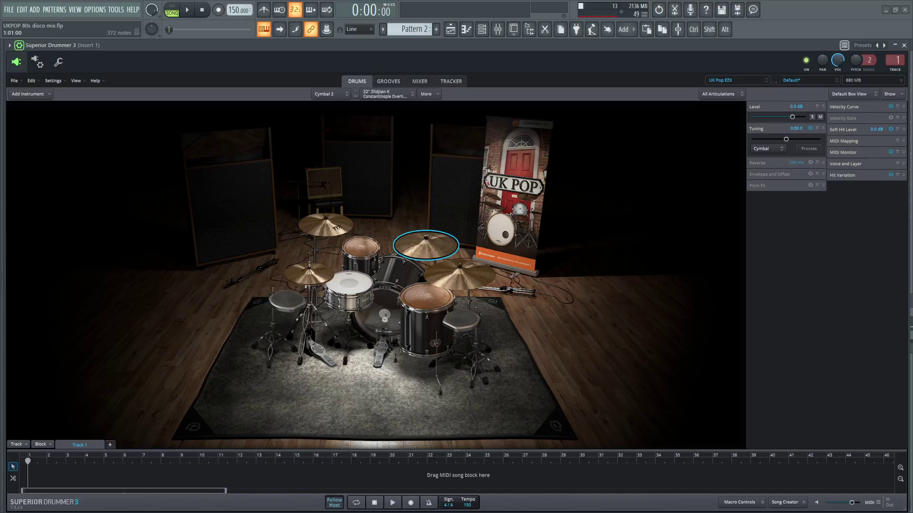
# Inspect the UK Pop kit's kick, snare, ride, hi-hat, Cymbal 1, claps and rack tom in turn
pyautogui.click(386, 315)
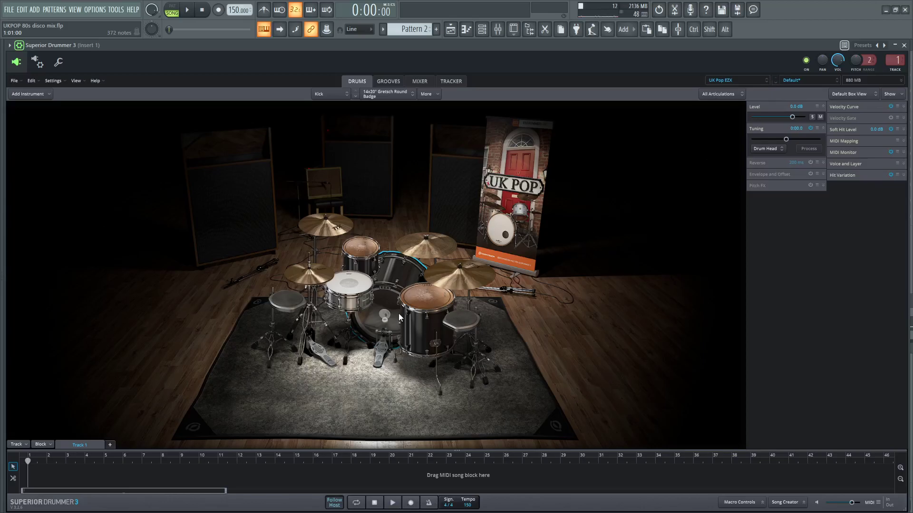
pyautogui.click(339, 285)
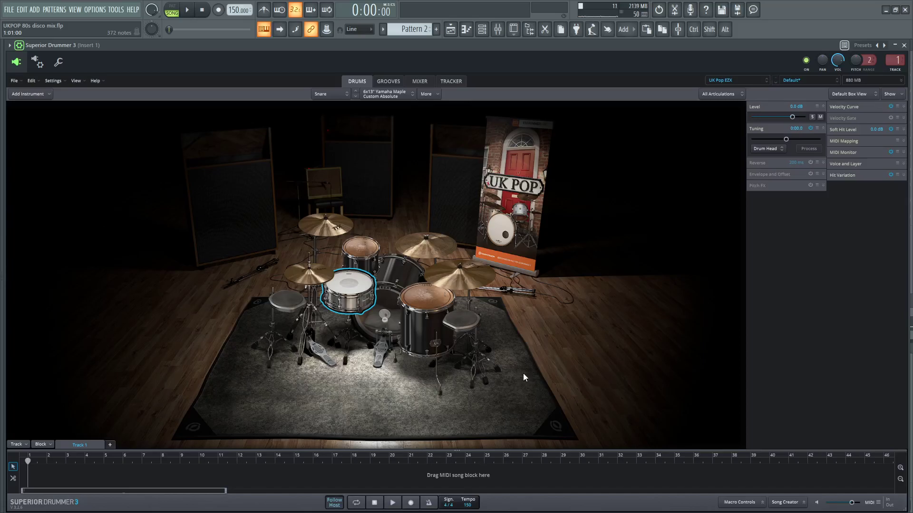
pyautogui.click(478, 280)
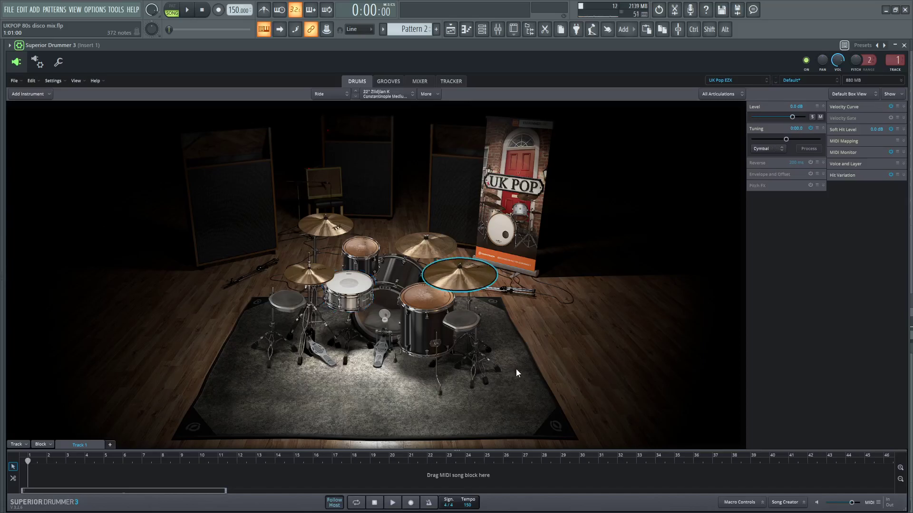
pyautogui.click(318, 282)
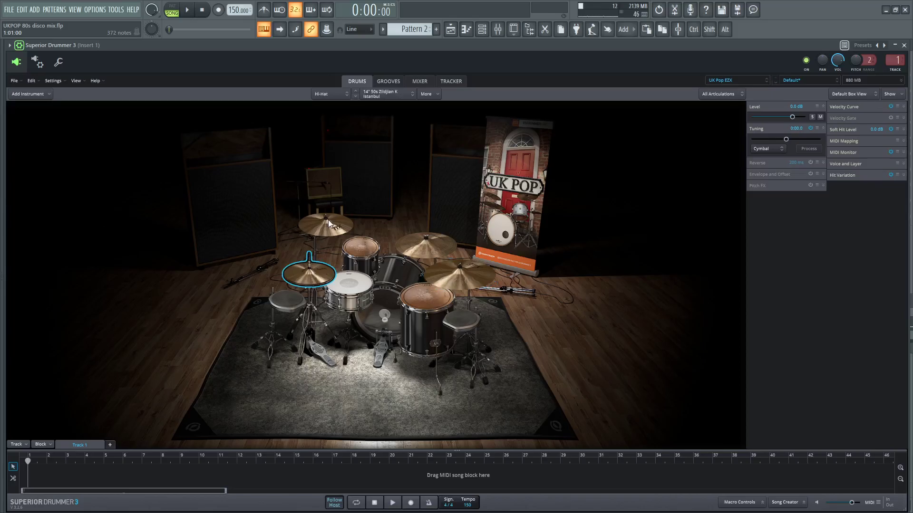
pyautogui.click(328, 223)
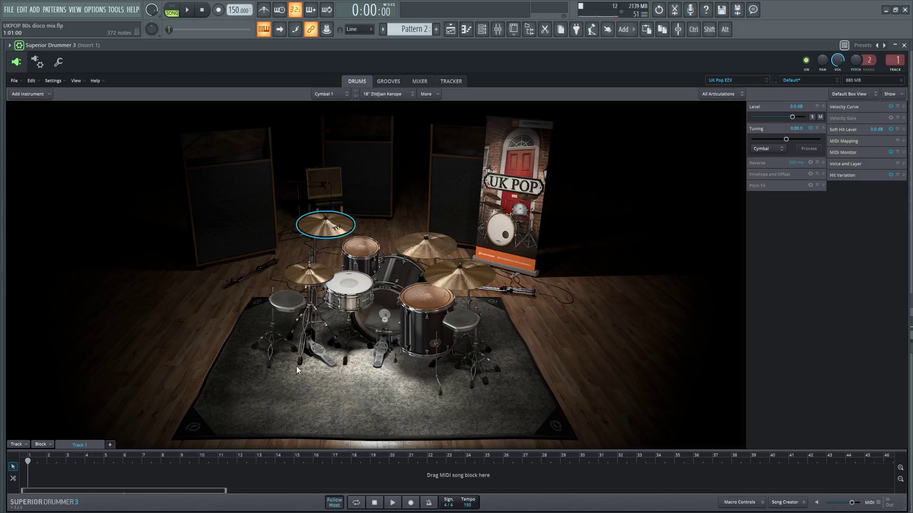
pyautogui.click(287, 304)
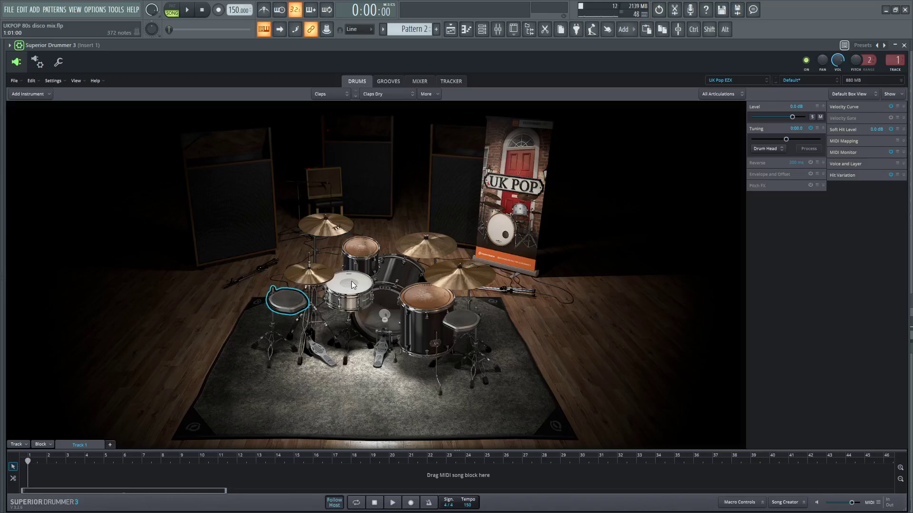
pyautogui.click(363, 266)
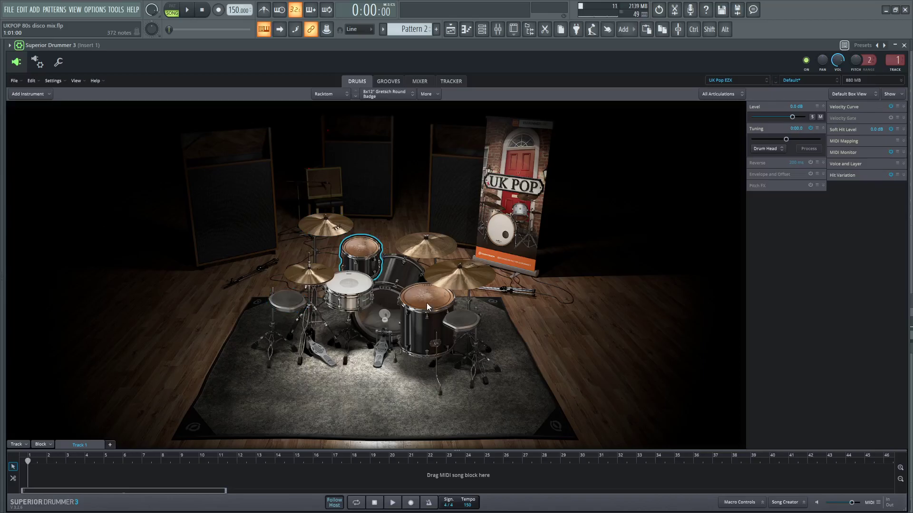
# Open the mixer and show Insert 1's FabFilter Saturn on the Warm Tape style
pyautogui.click(498, 29)
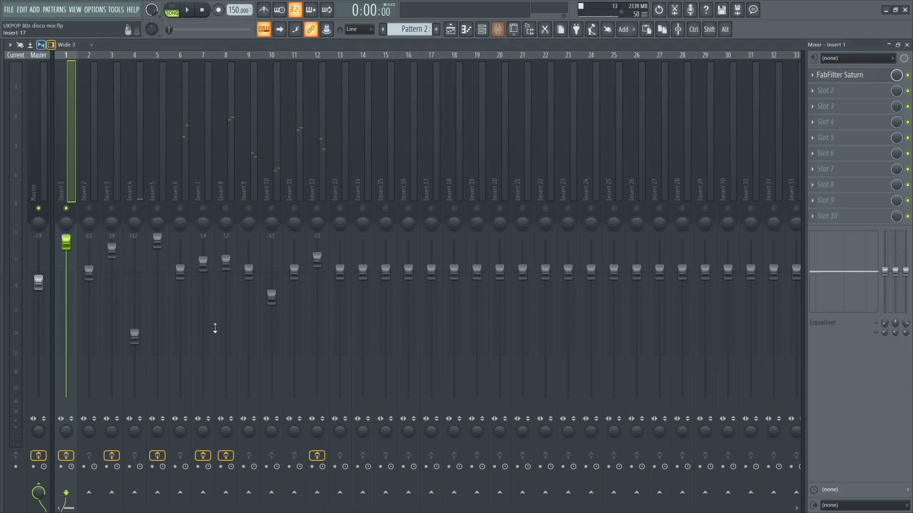
pyautogui.click(71, 149)
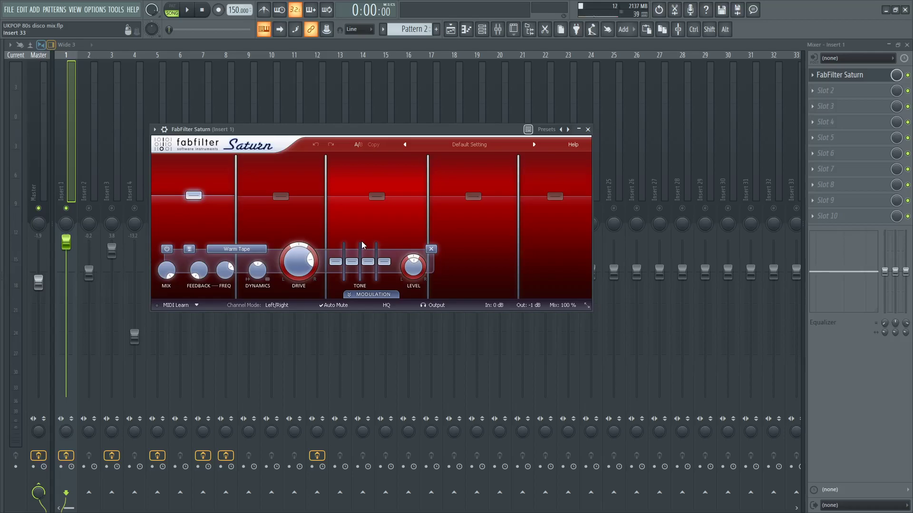
# Close Saturn, audition the drum mix briefly, and show Insert 2's empty effect chain
pyautogui.click(908, 77)
pyautogui.press('space')
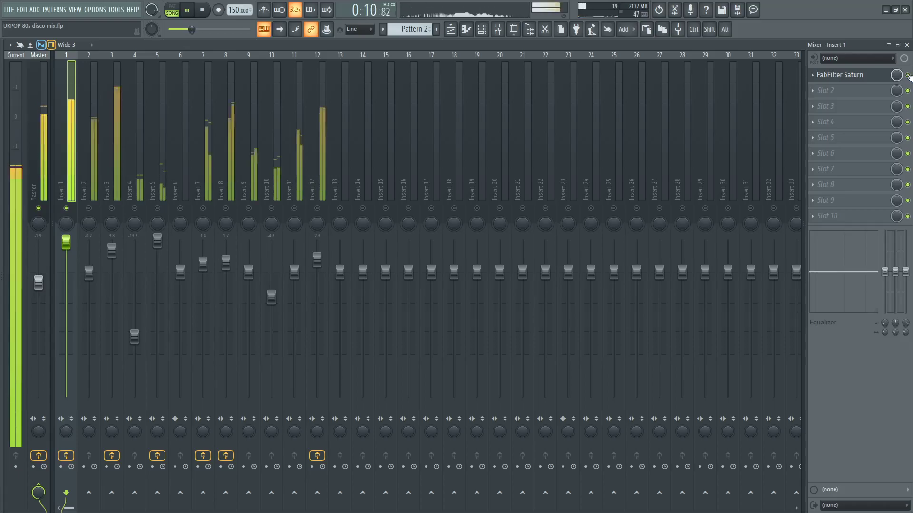
pyautogui.press('space')
pyautogui.click(98, 216)
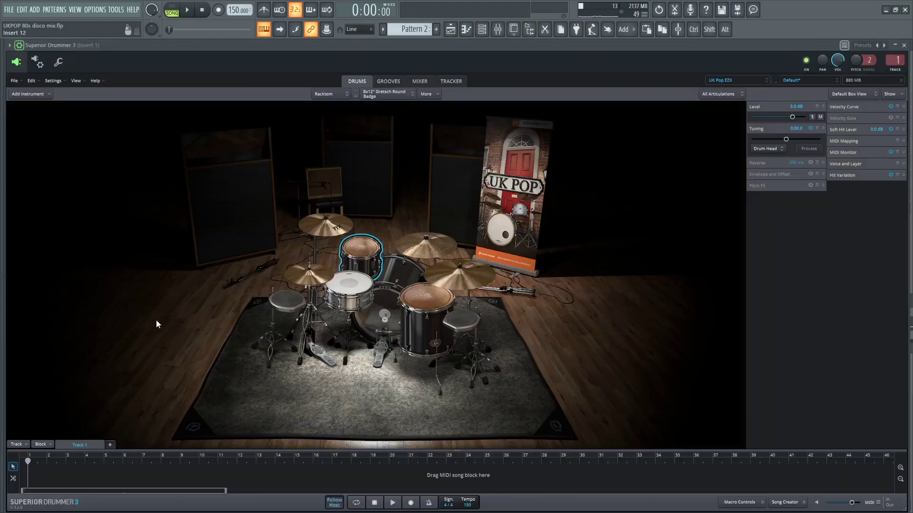
# In Superior Drummer's MIXER, review Kick Sub, SD Top, Racktom, Claps, Stomps, OH and OH Ribbon 1
pyautogui.click(414, 82)
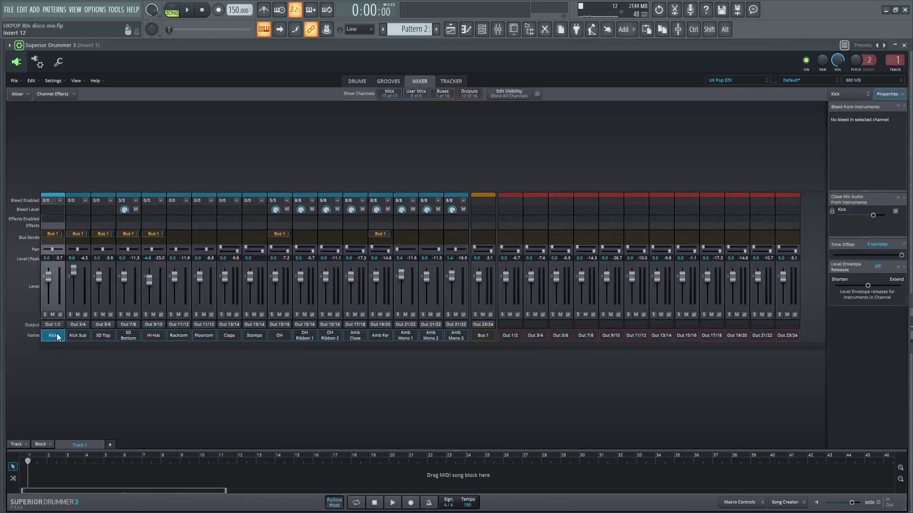
pyautogui.click(79, 335)
pyautogui.click(105, 336)
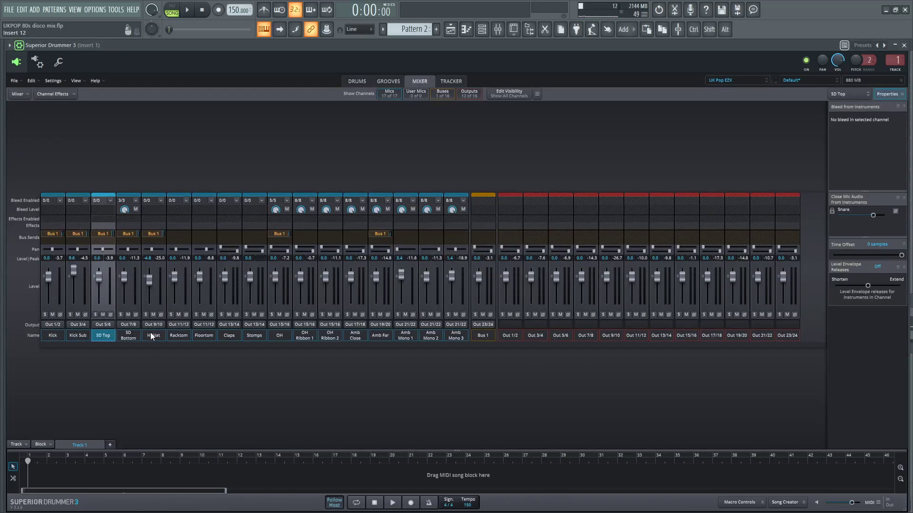
pyautogui.click(181, 335)
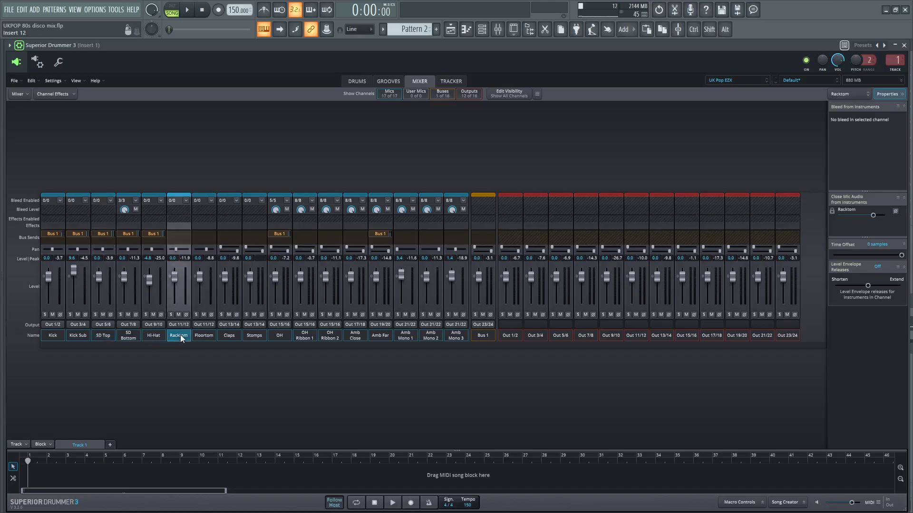
pyautogui.click(229, 335)
pyautogui.click(253, 336)
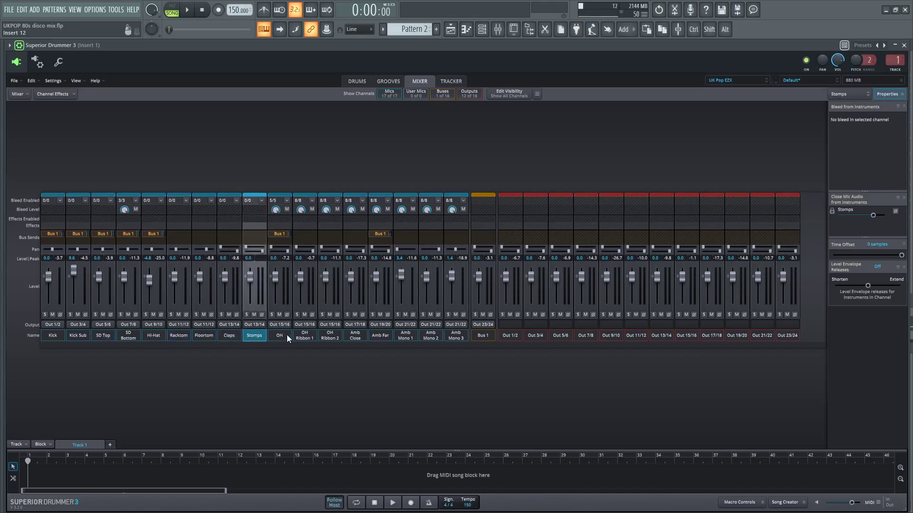
pyautogui.click(282, 335)
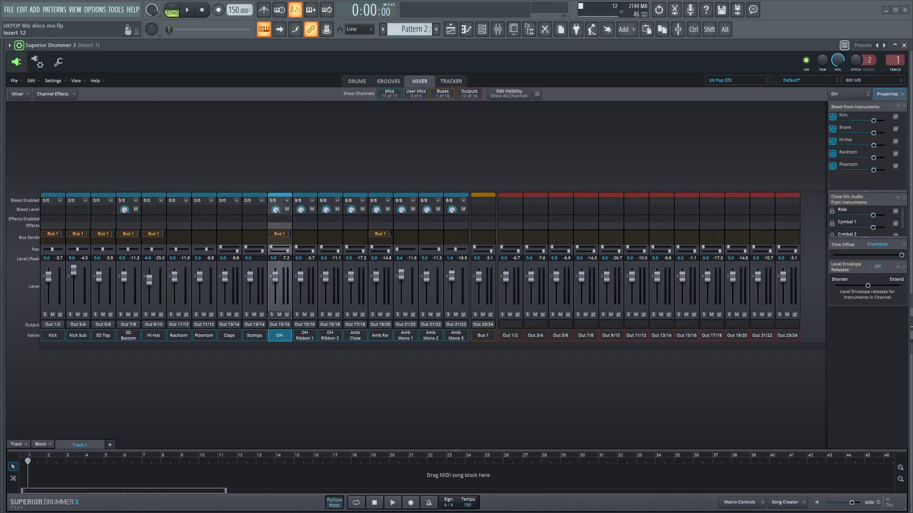
pyautogui.click(305, 335)
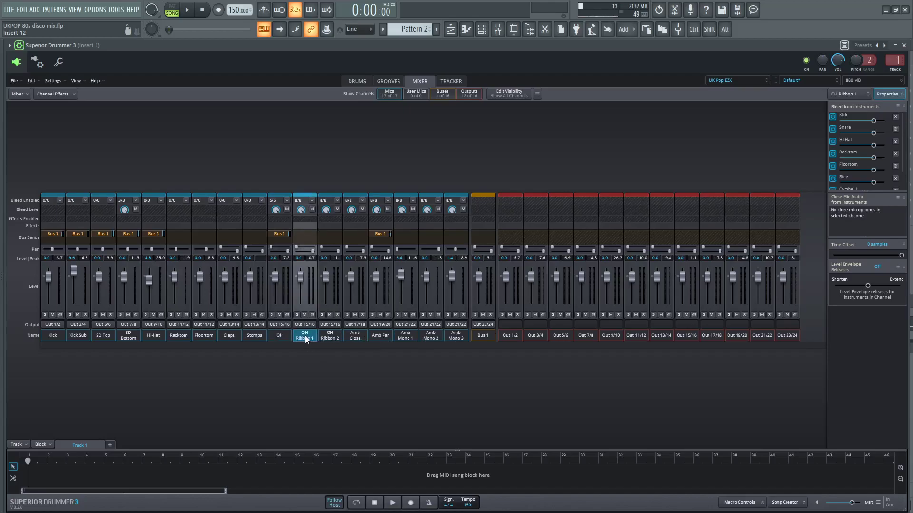
# Review the Amb Close, Amb Far and Amb Mono 1–3 channels, then close Superior Drummer
pyautogui.click(353, 334)
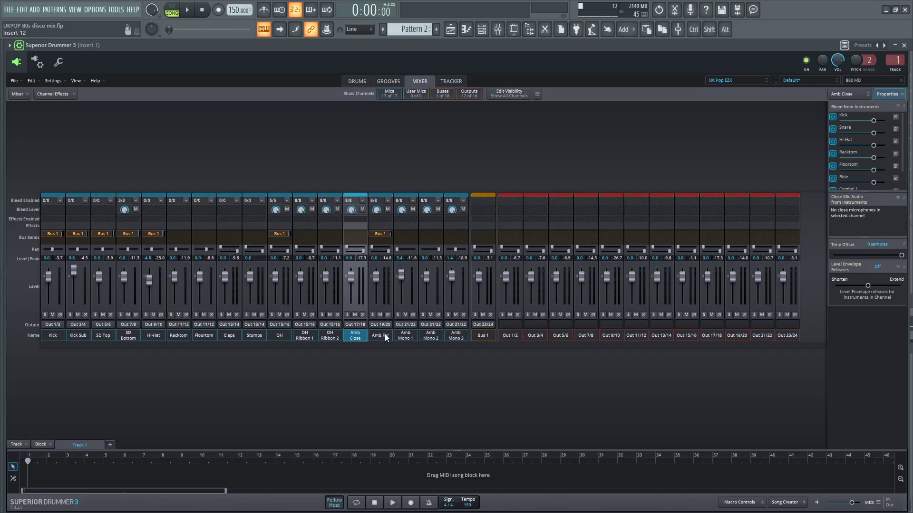
pyautogui.click(384, 334)
pyautogui.click(405, 334)
pyautogui.click(432, 334)
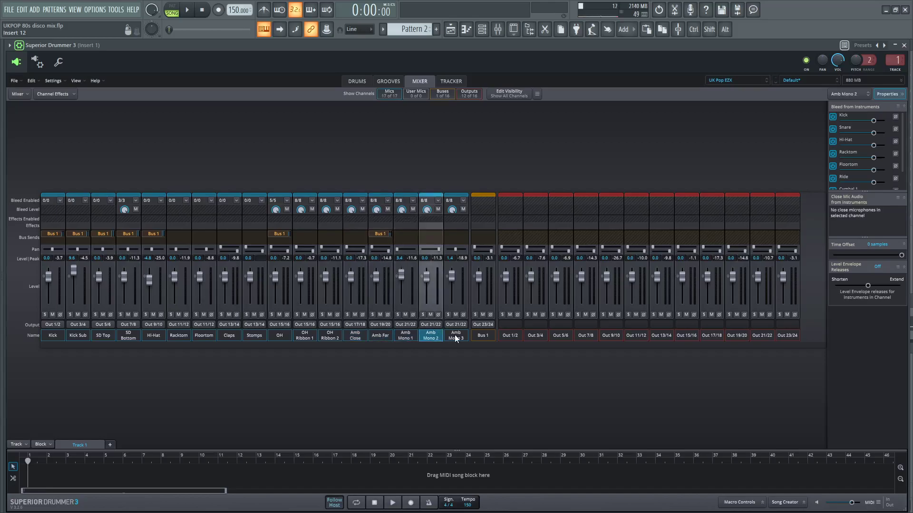
pyautogui.click(455, 335)
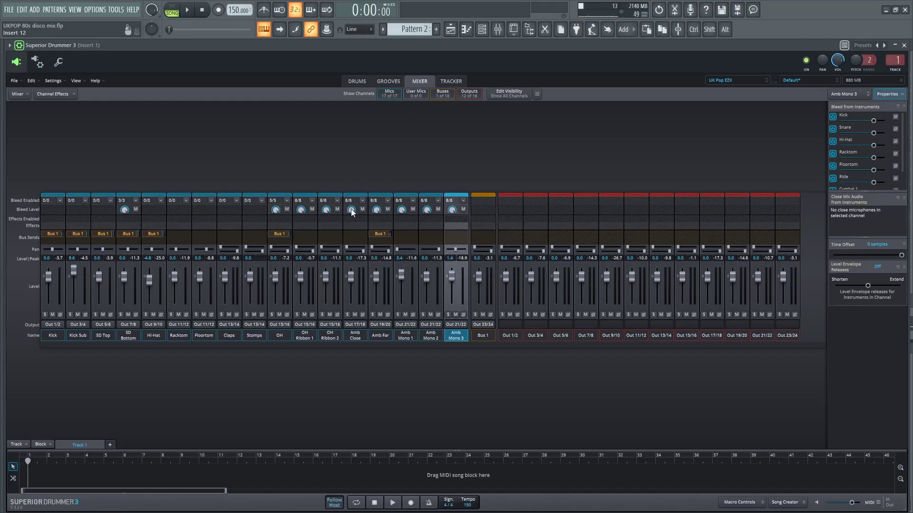
pyautogui.click(418, 337)
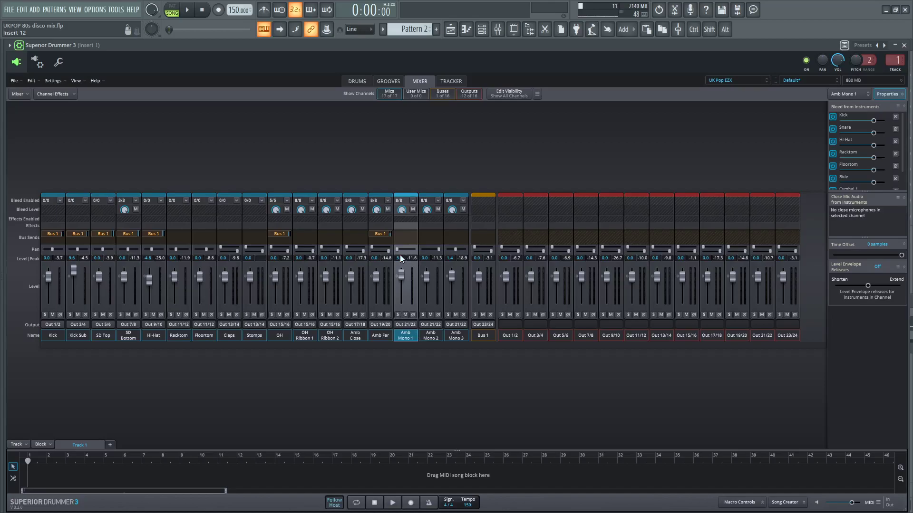
pyautogui.click(431, 340)
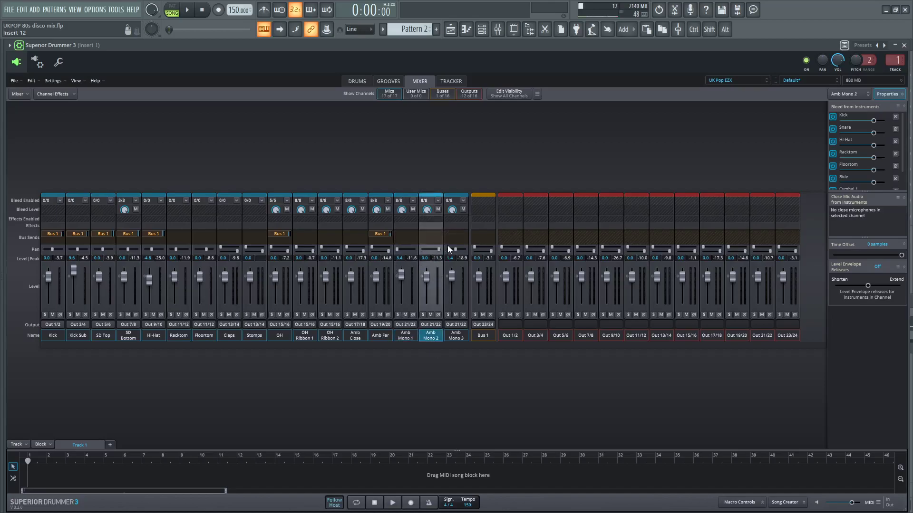
pyautogui.click(457, 337)
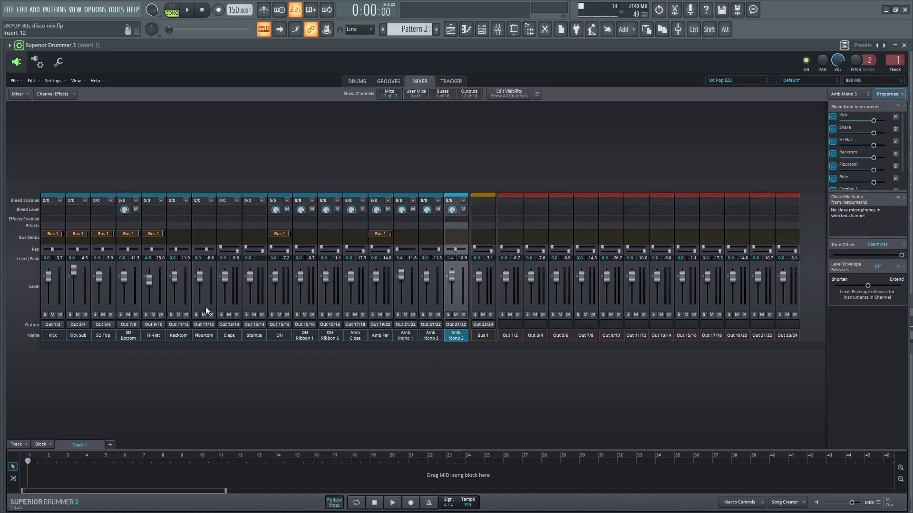
pyautogui.click(903, 45)
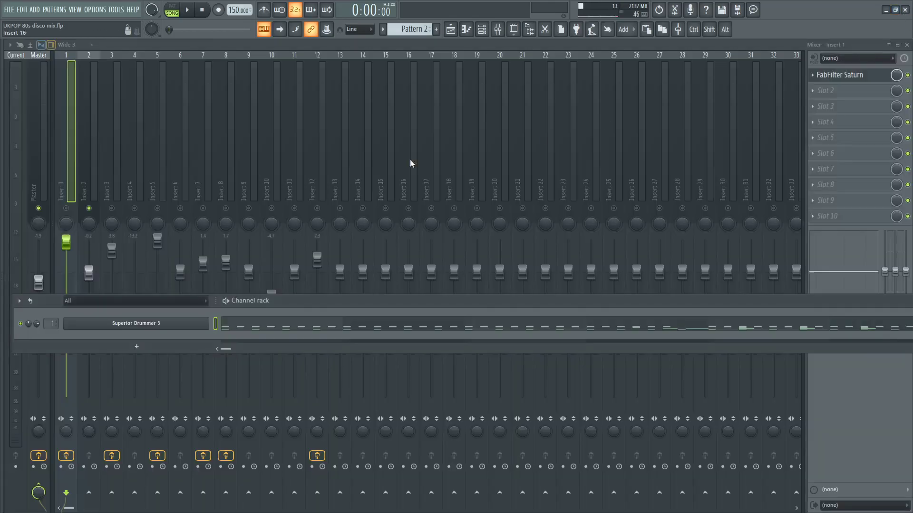
# Select Insert 2, start playback, and raise its fader to about 2.1 dB
pyautogui.click(83, 186)
pyautogui.press('space')
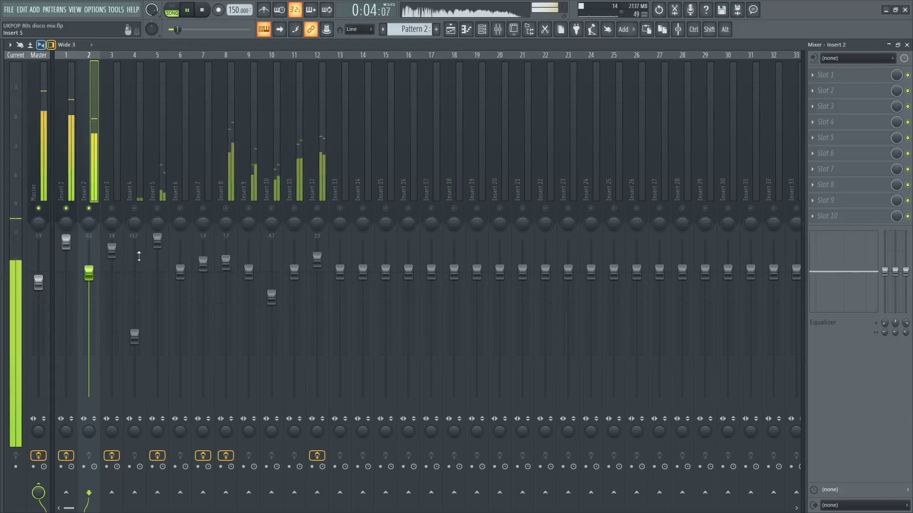
pyautogui.moveTo(89, 273)
pyautogui.mouseDown()
pyautogui.moveTo(88, 247)
pyautogui.moveTo(89, 261)
pyautogui.mouseUp()
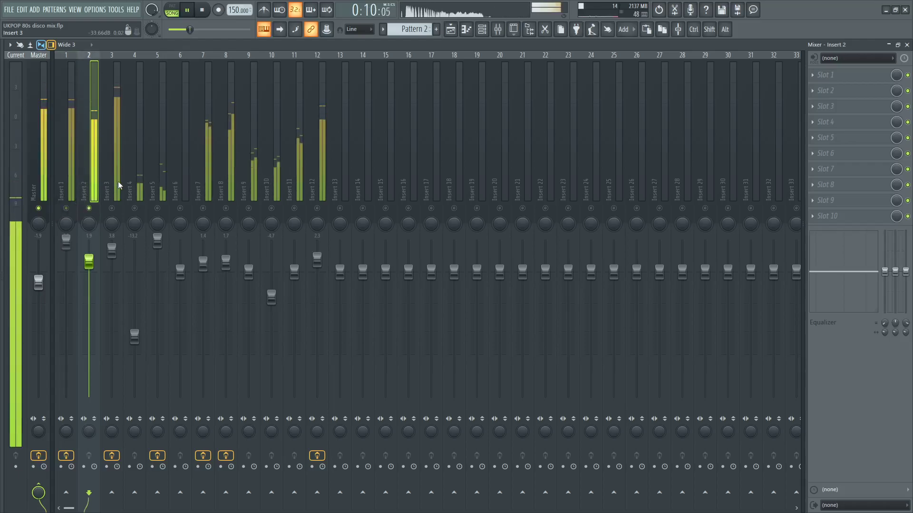
# Solo Insert 3 and delete its ValhallaPlate, moving Pro-Q 3 up behind SSL X-Comp v6
pyautogui.rightClick(89, 209)
pyautogui.rightClick(113, 209)
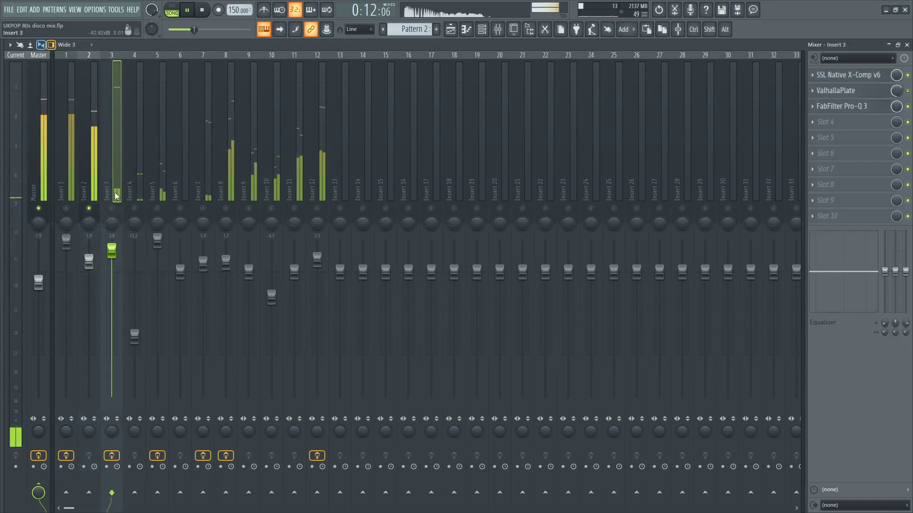
pyautogui.press('space')
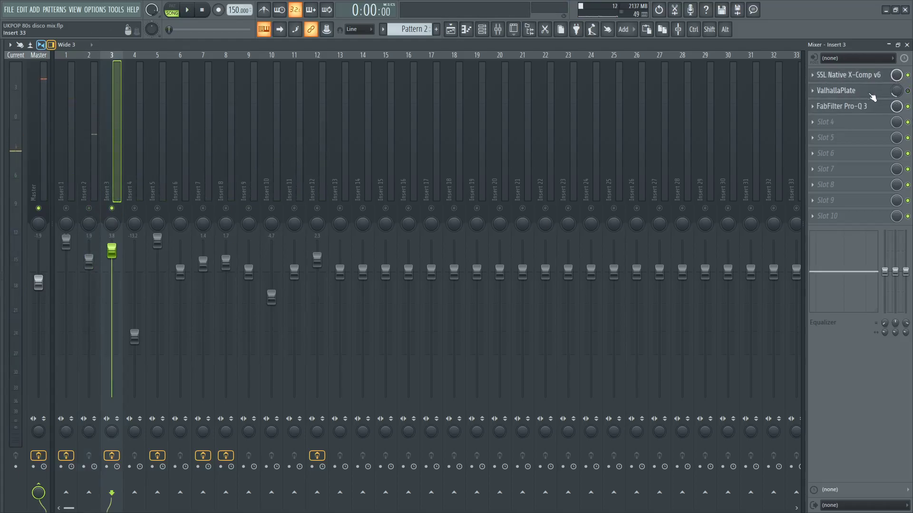
pyautogui.click(813, 90)
pyautogui.click(813, 118)
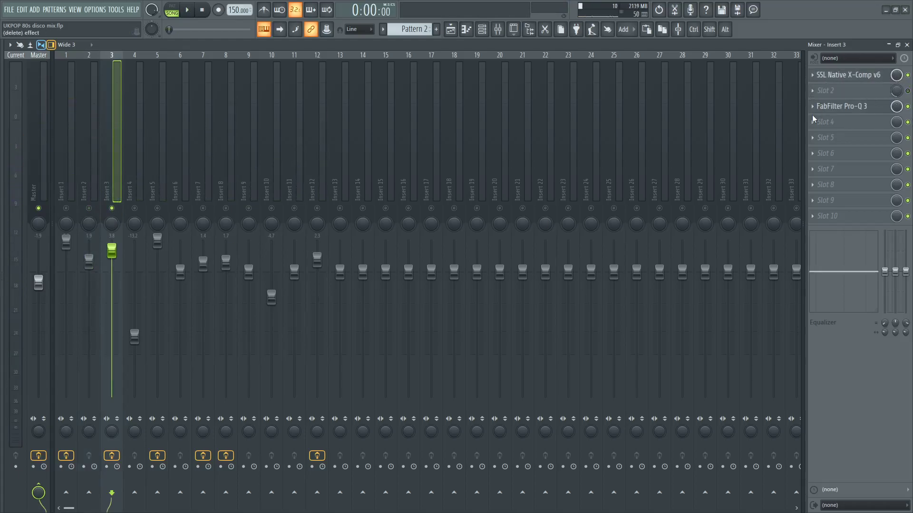
pyautogui.moveTo(844, 106); pyautogui.dragTo(843, 90)
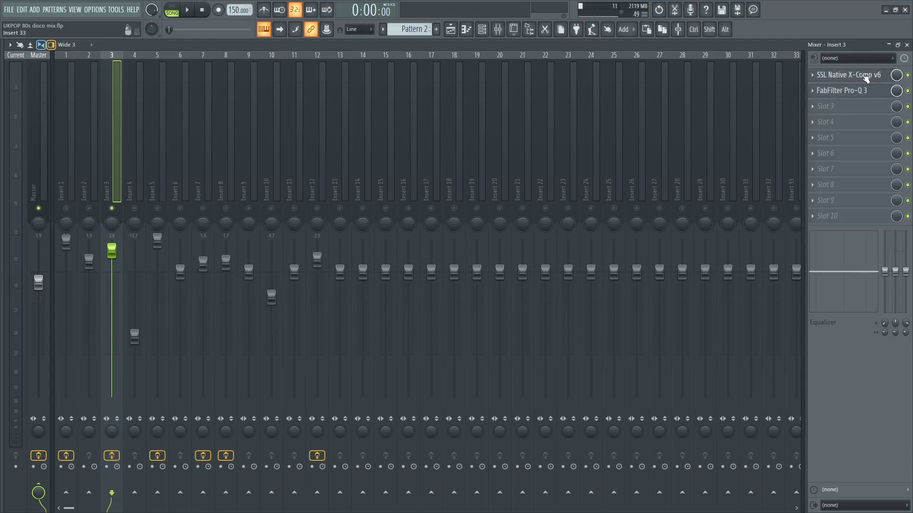
pyautogui.click(846, 76)
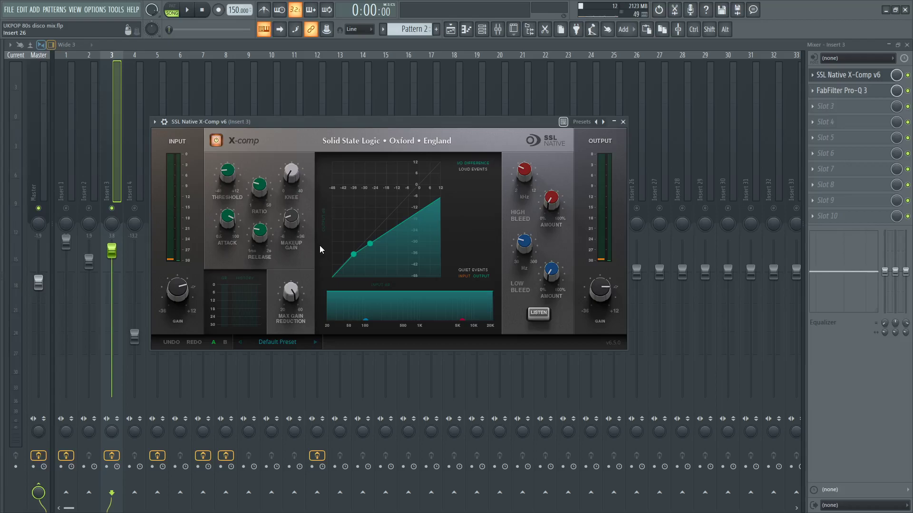
pyautogui.press('space')
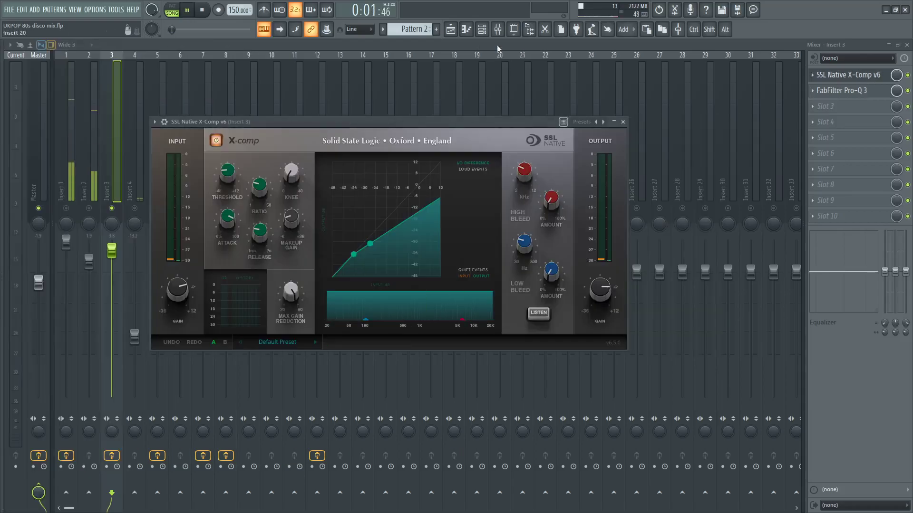
pyautogui.click(466, 29)
pyautogui.click(316, 65)
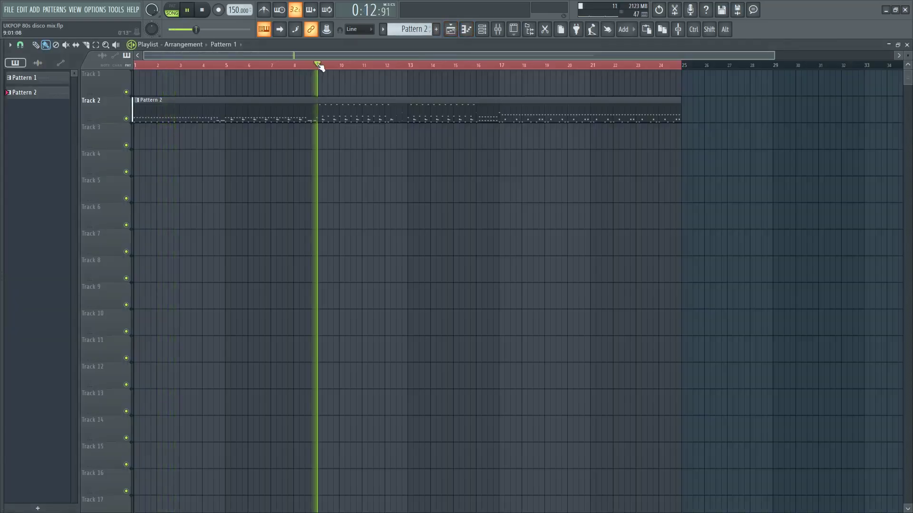
pyautogui.press('space')
pyautogui.click(498, 29)
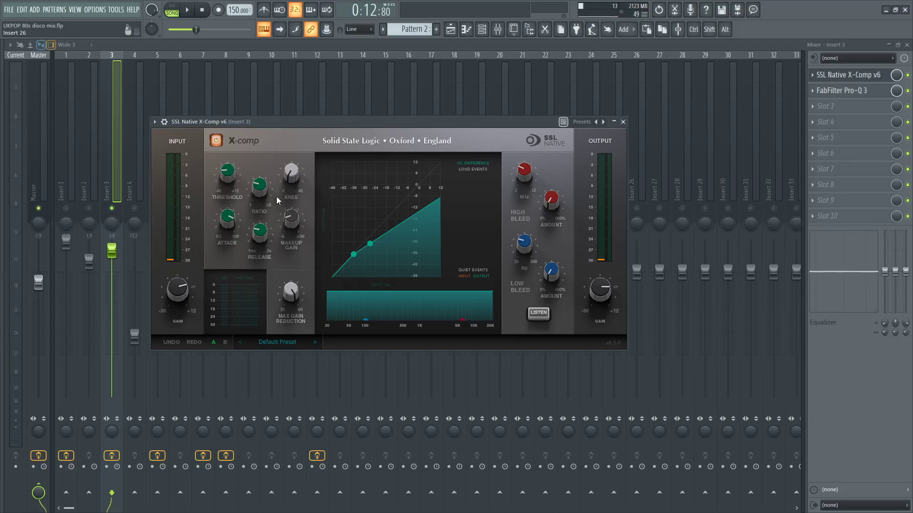
pyautogui.moveTo(227, 218)
pyautogui.press('space')
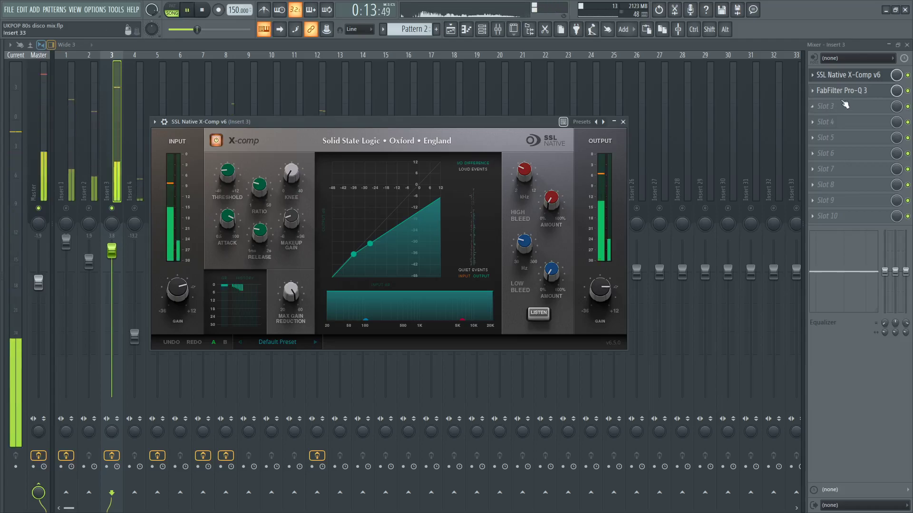
pyautogui.click(890, 75)
pyautogui.press('space')
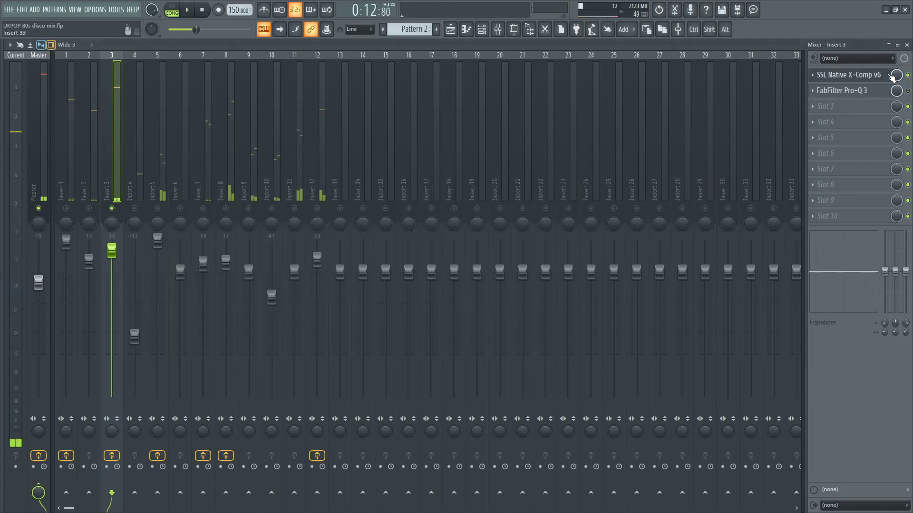
pyautogui.press('space')
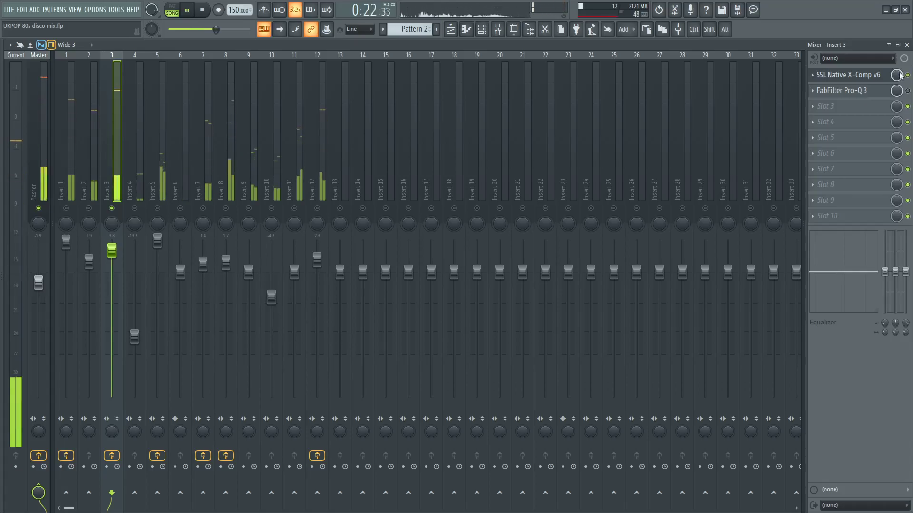
pyautogui.press('space')
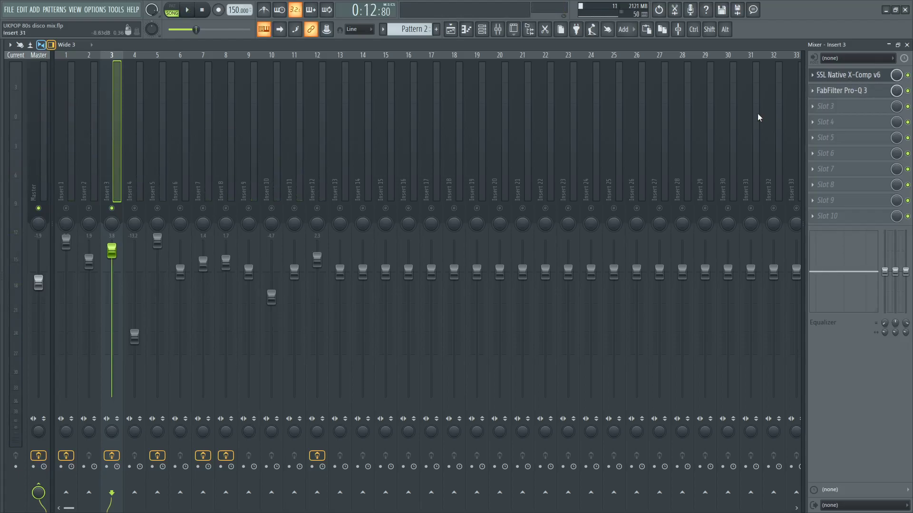
# Select Insert 4 and briefly play the drums to check its effects
pyautogui.click(137, 147)
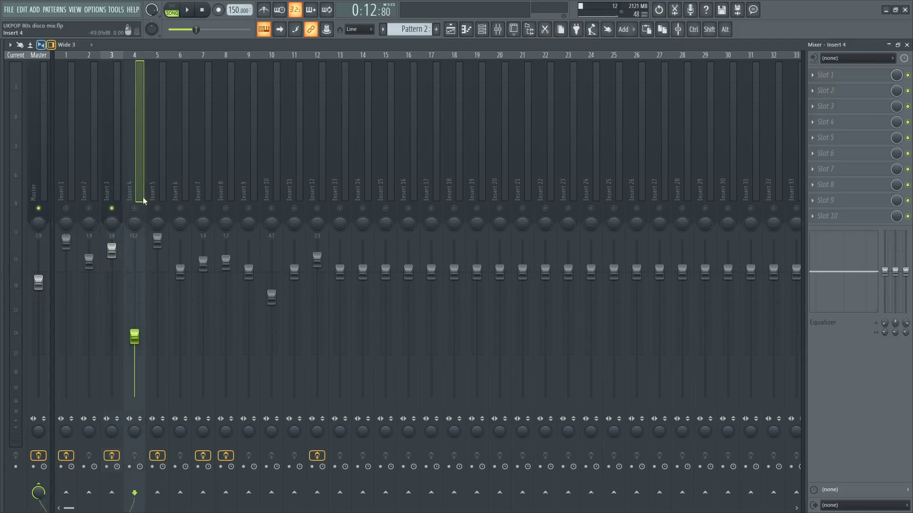
pyautogui.press('space')
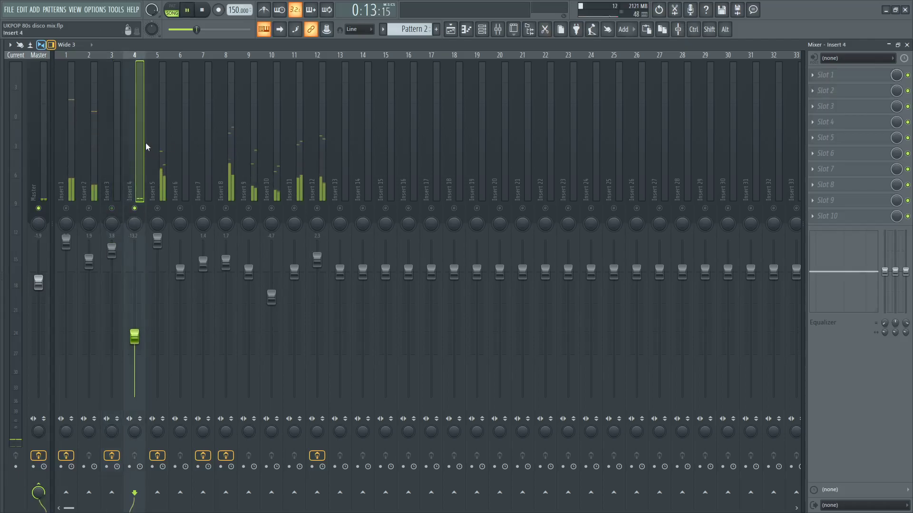
pyautogui.press('space')
# Open Insert 5's ValhallaDelay (PingPong, 37.6% mix, 70% feedback) and audition it
pyautogui.click(160, 180)
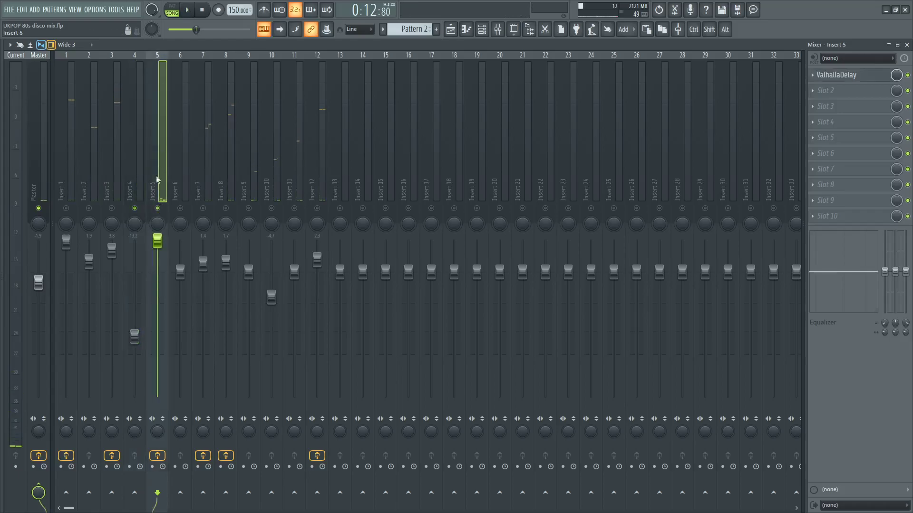
pyautogui.click(837, 75)
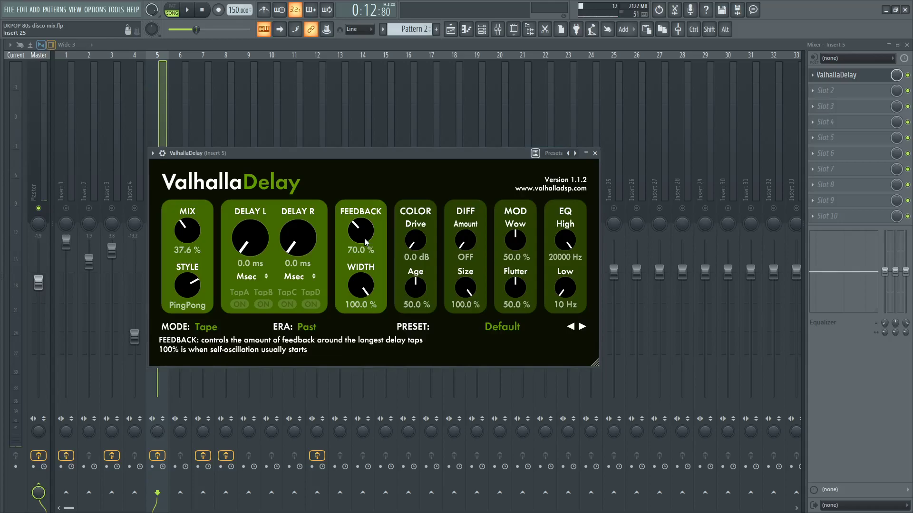
pyautogui.press('space')
pyautogui.moveTo(201, 153); pyautogui.dragTo(373, 106)
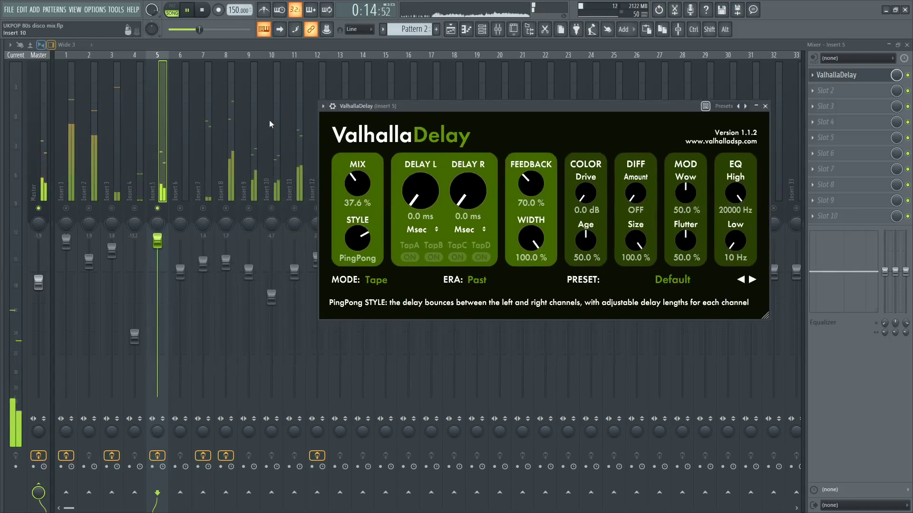
pyautogui.press('space')
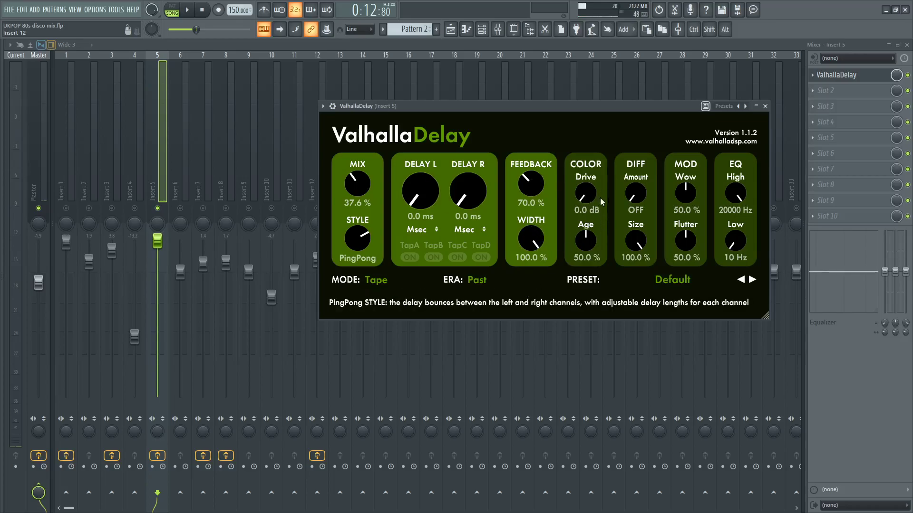
# Close the delay, play through Insert 6, and select Insert 7
pyautogui.click(189, 195)
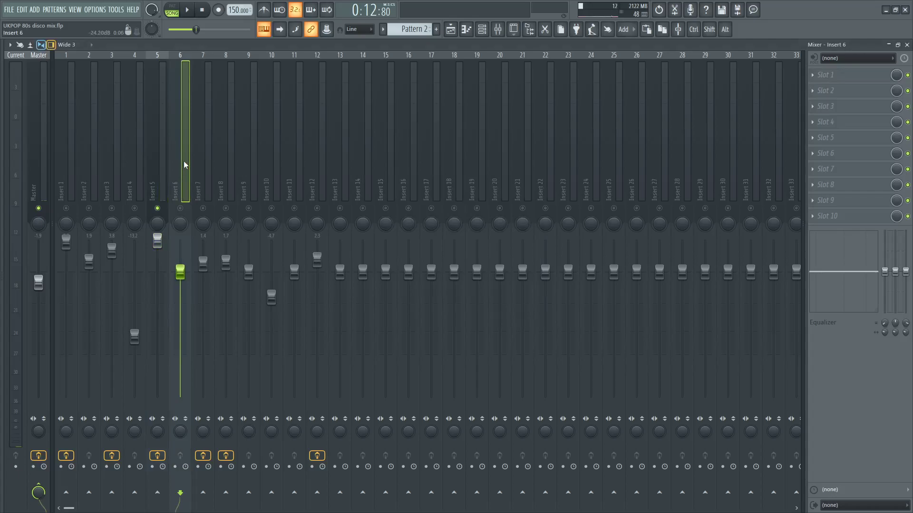
pyautogui.press('space')
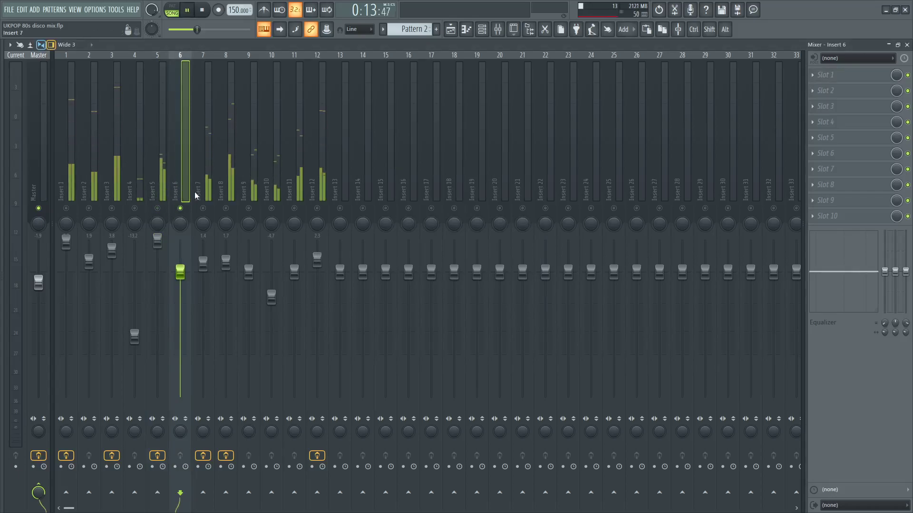
pyautogui.click(202, 182)
pyautogui.press('space')
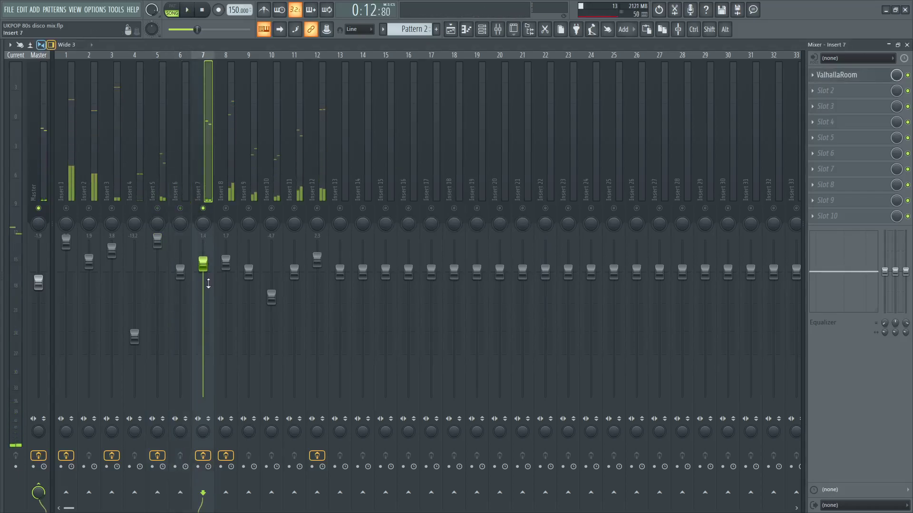
# Raise Insert 7 to 2.2 dB, check its ValhallaRoom reverb, and audition the new level
pyautogui.moveTo(203, 264); pyautogui.dragTo(203, 260)
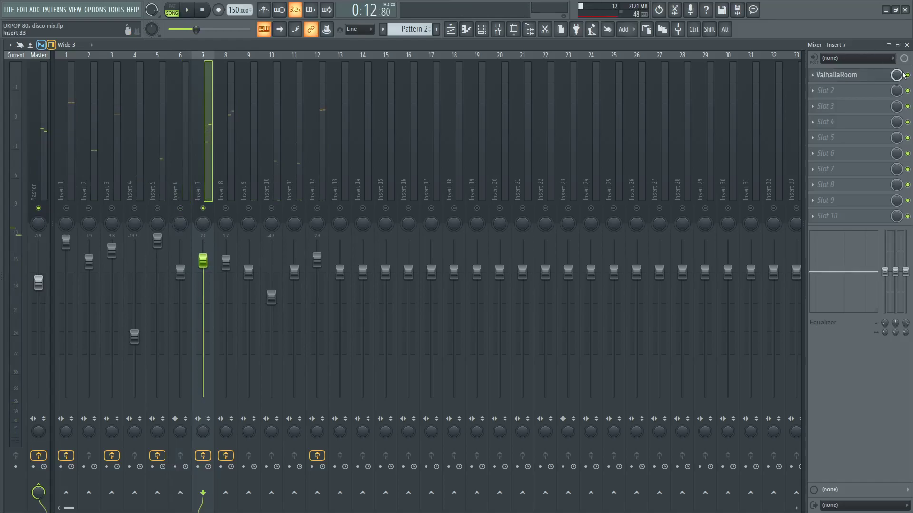
pyautogui.click(881, 77)
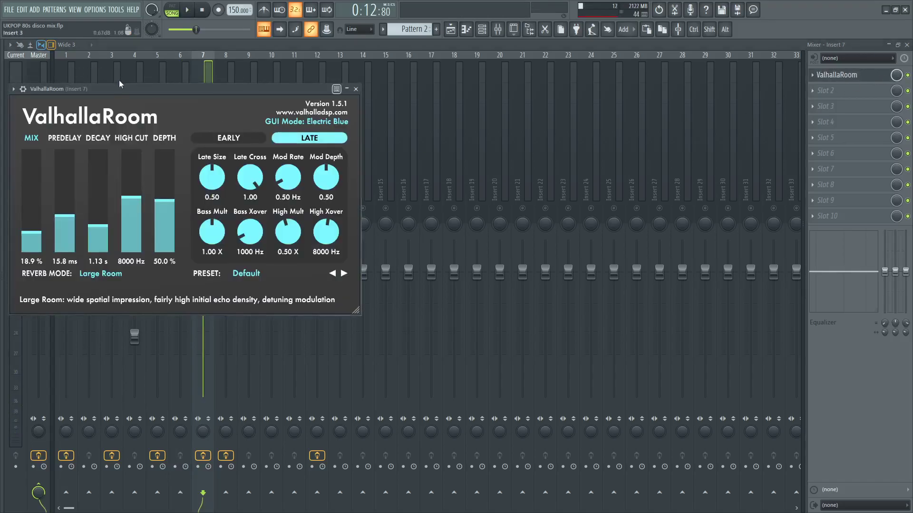
pyautogui.moveTo(157, 90); pyautogui.dragTo(189, 129)
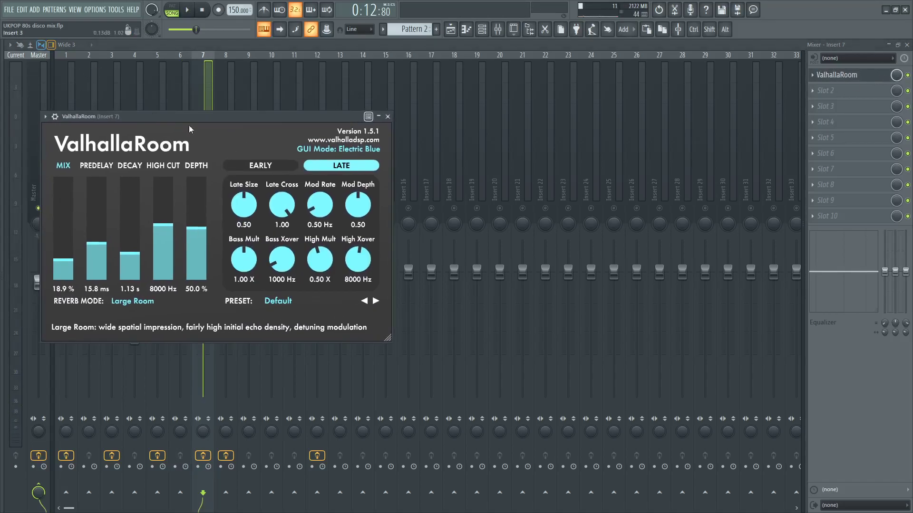
pyautogui.click(387, 116)
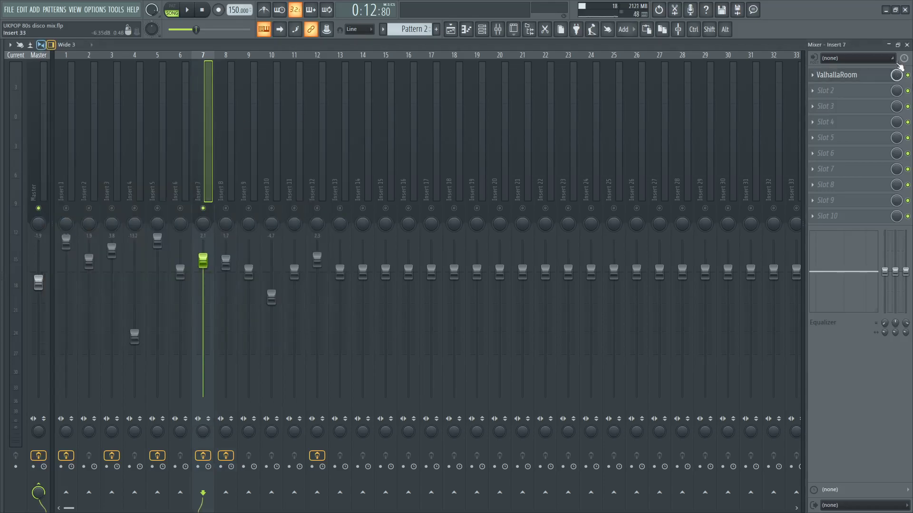
pyautogui.press('space')
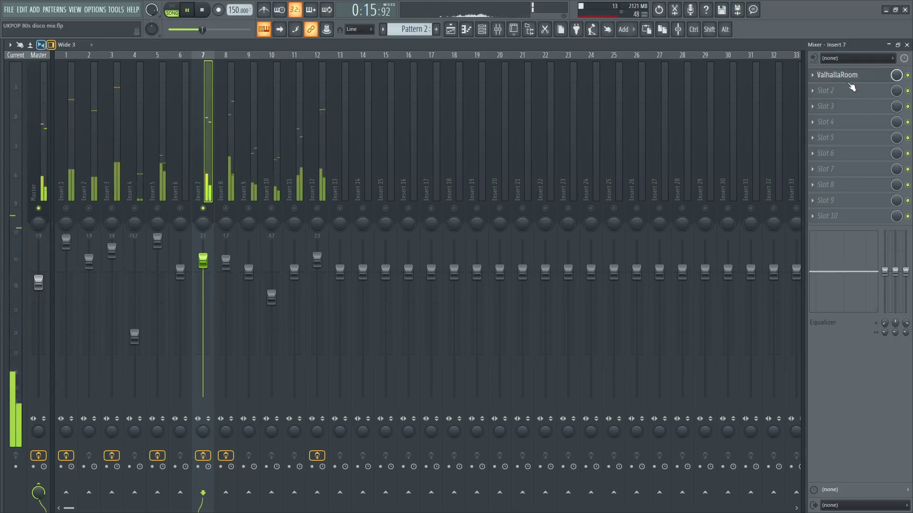
pyautogui.press('space')
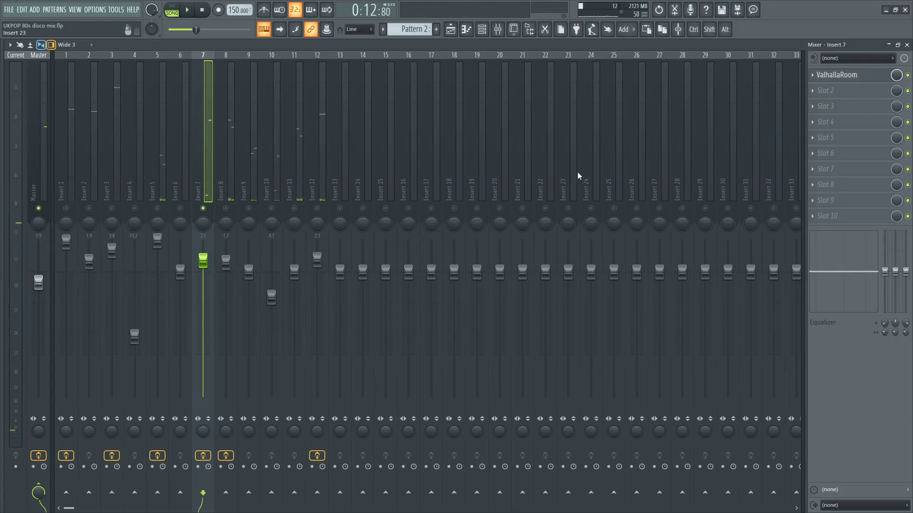
pyautogui.click(230, 172)
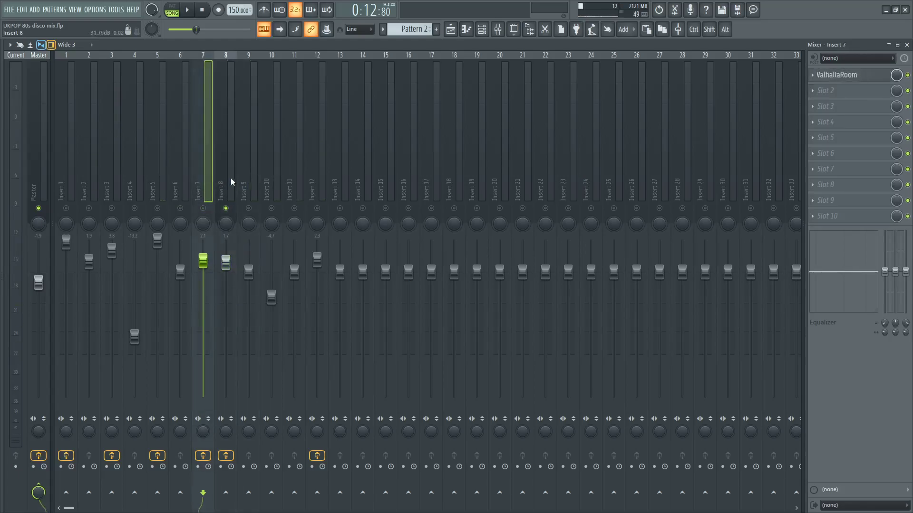
# Check Insert 8's low-cut Pro-Q 3 analyser against the playing drums
pyautogui.press('space')
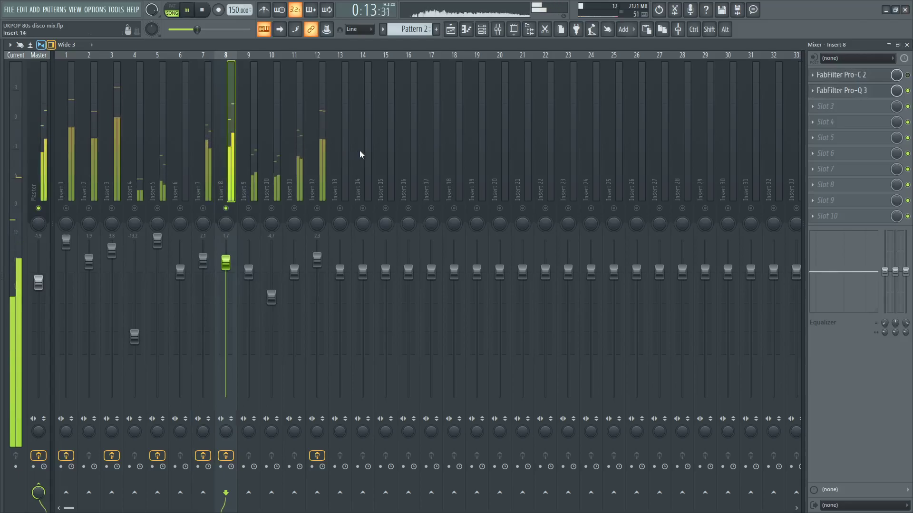
pyautogui.press('space')
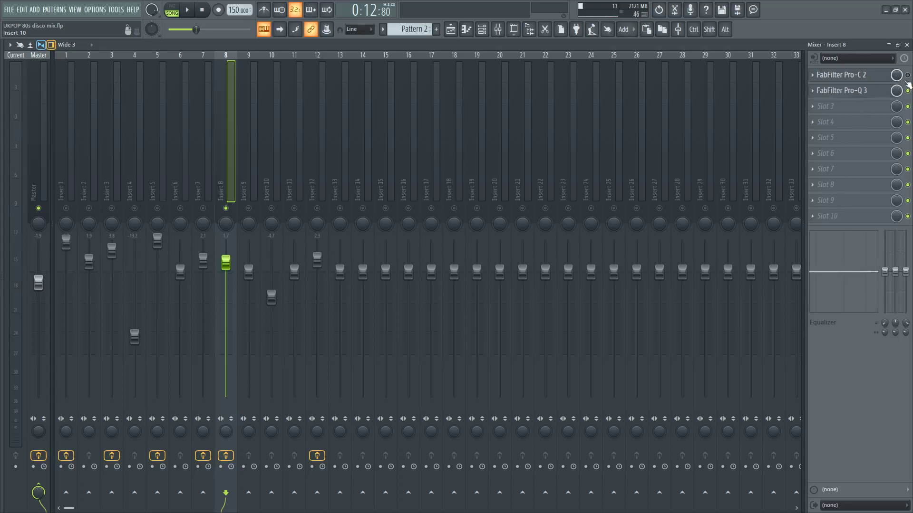
pyautogui.click(866, 95)
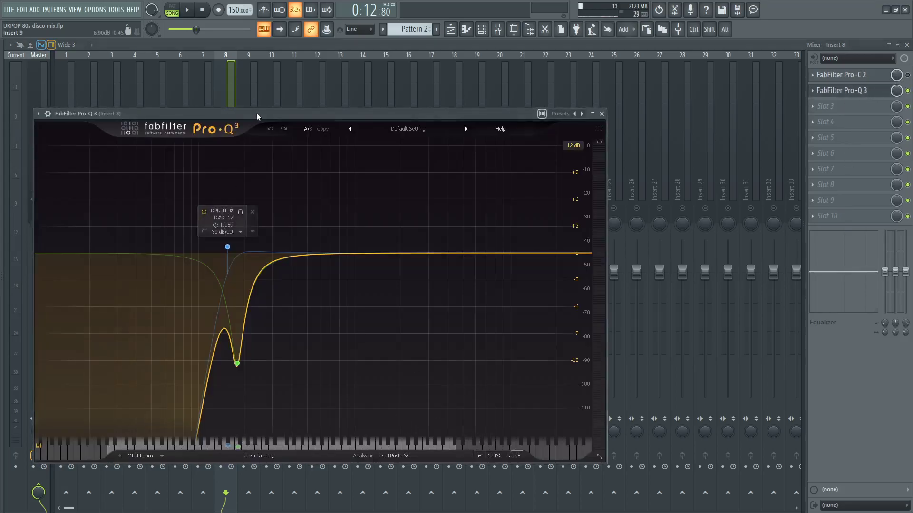
pyautogui.press('space')
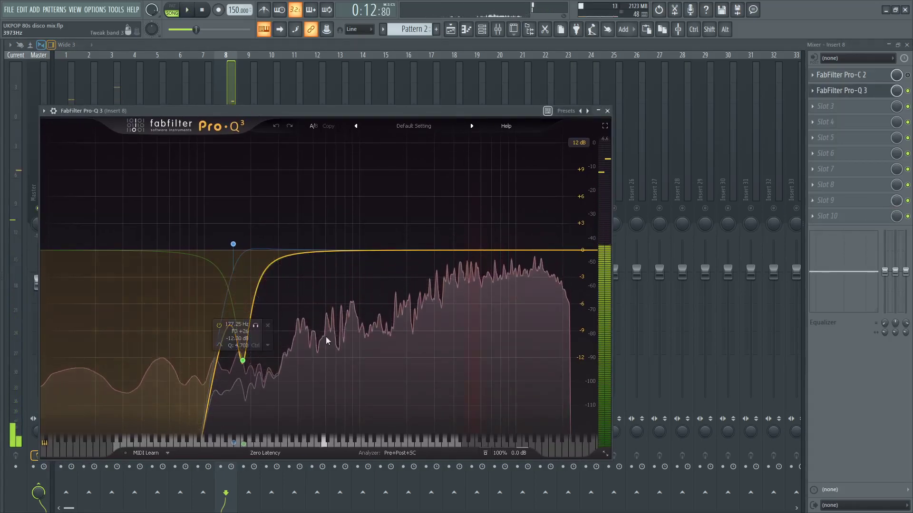
pyautogui.moveTo(257, 251)
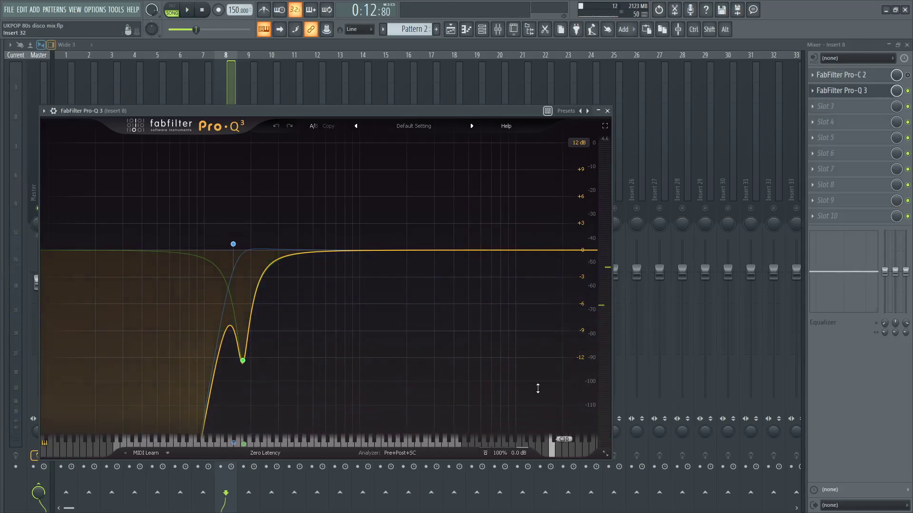
pyautogui.click(884, 91)
# Raise Insert 8's fader from 1.7 to 4.1 dB during playback
pyautogui.press('space')
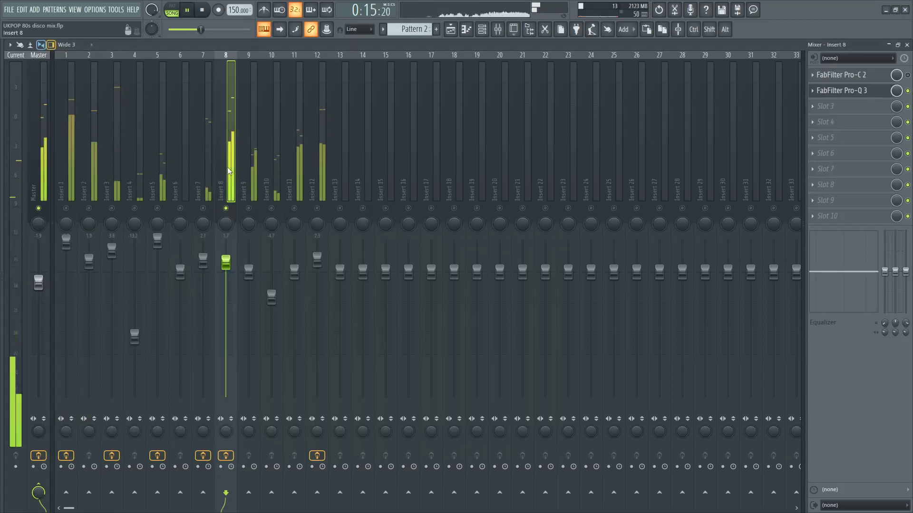
pyautogui.moveTo(226, 262); pyautogui.dragTo(225, 249)
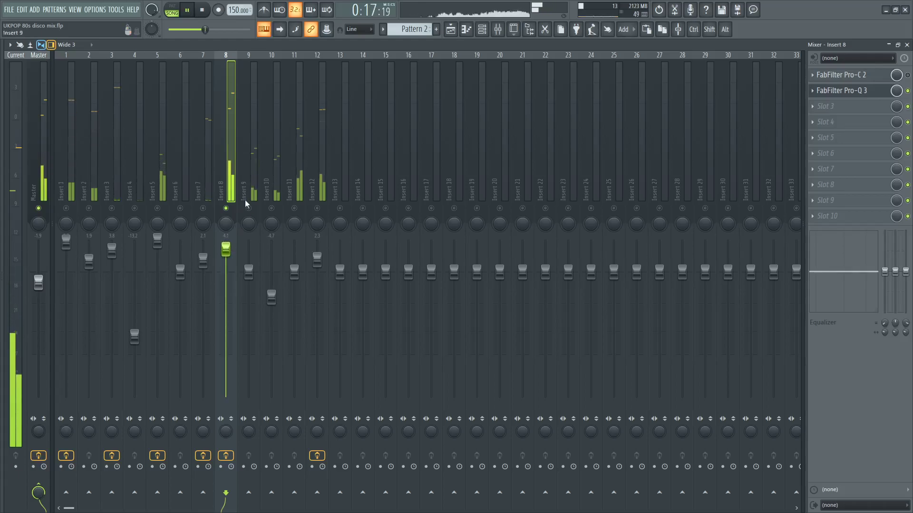
pyautogui.click(247, 162)
# Select Insert 11 and audition it during playback
pyautogui.press('space')
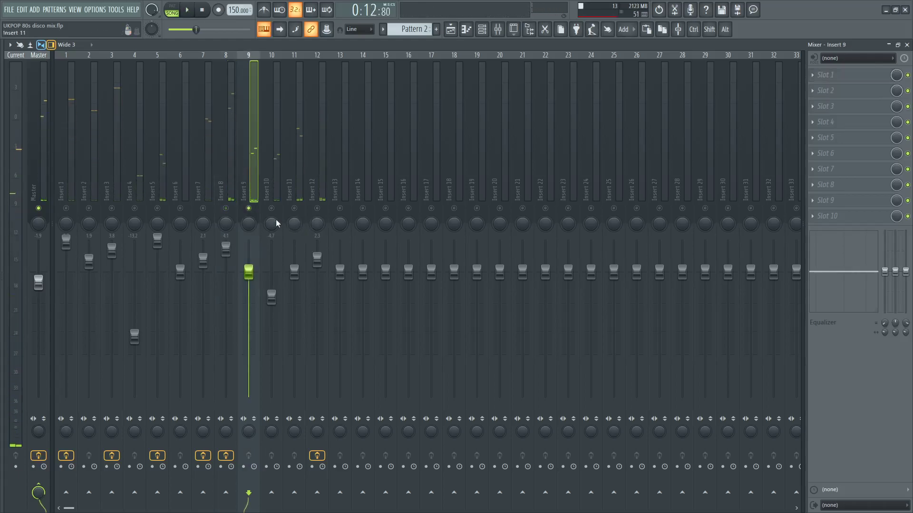
pyautogui.click(288, 179)
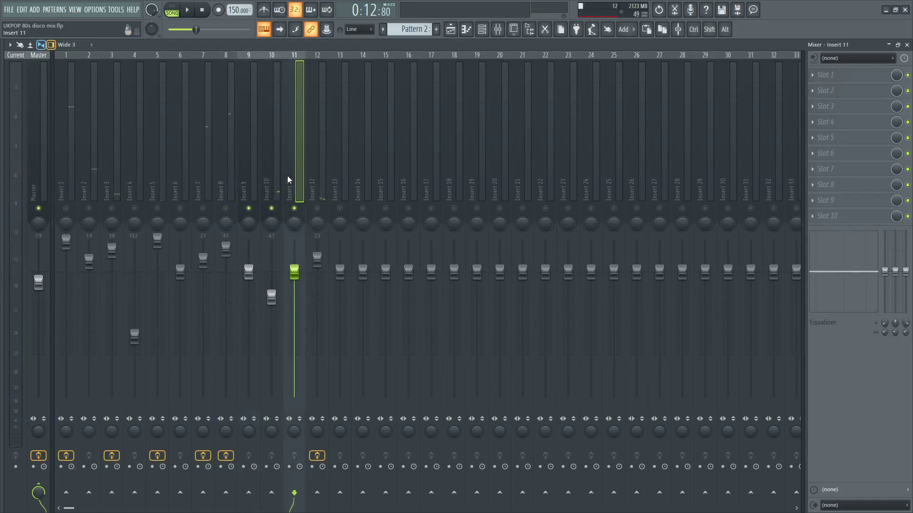
pyautogui.press('space')
# Audition Insert 12, then open its SSL Native Bus Compressor
pyautogui.click(322, 209)
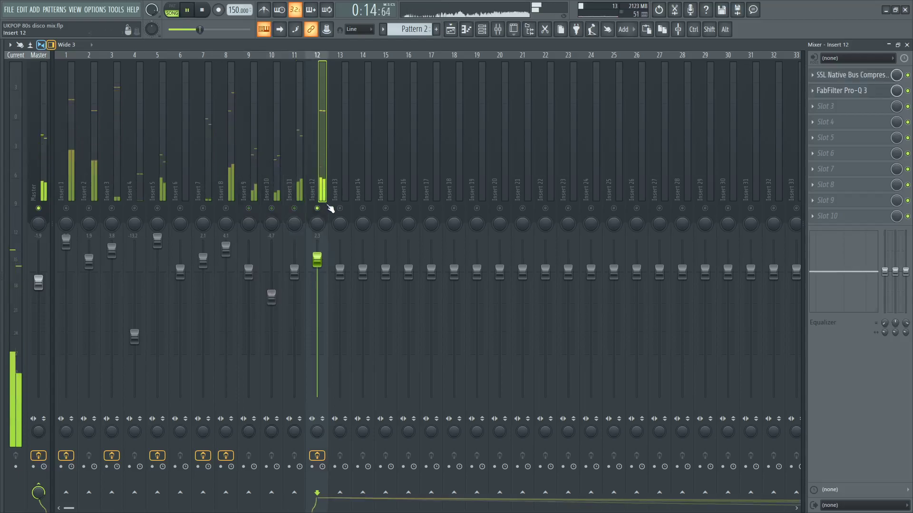
pyautogui.press('space')
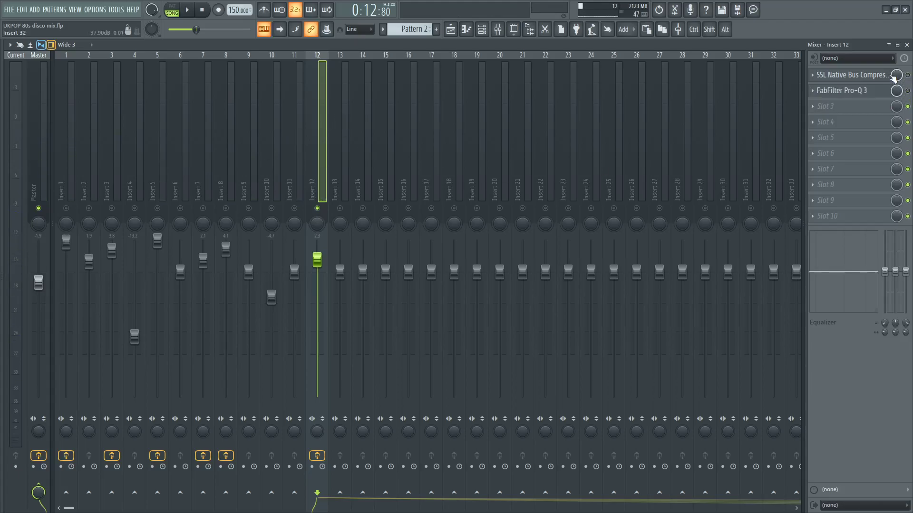
pyautogui.press('space')
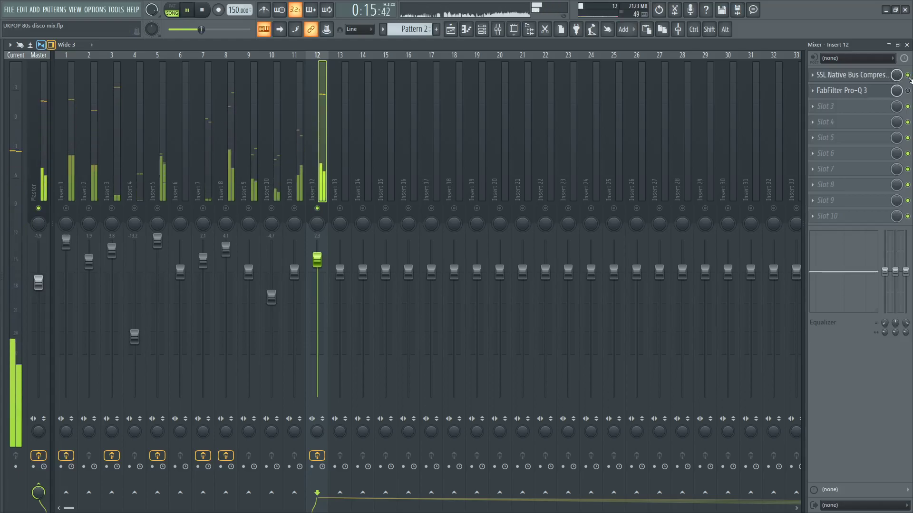
pyautogui.press('space')
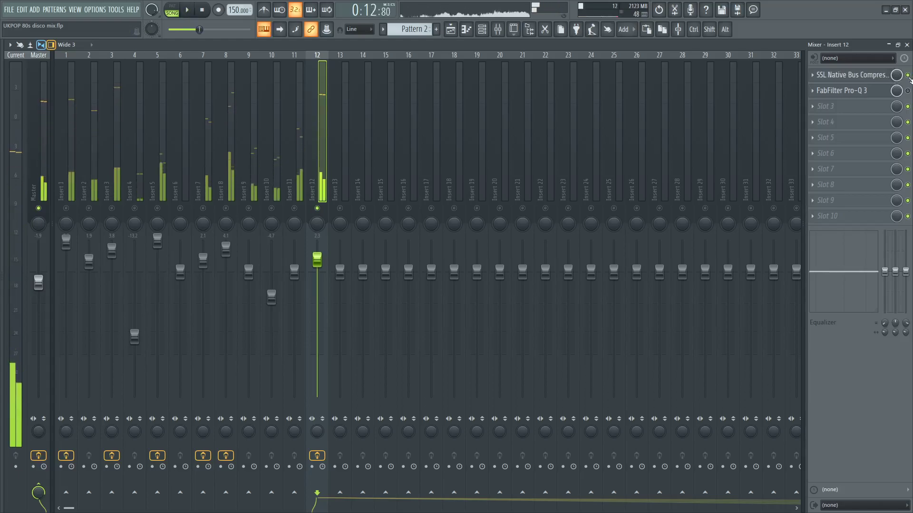
pyautogui.click(848, 76)
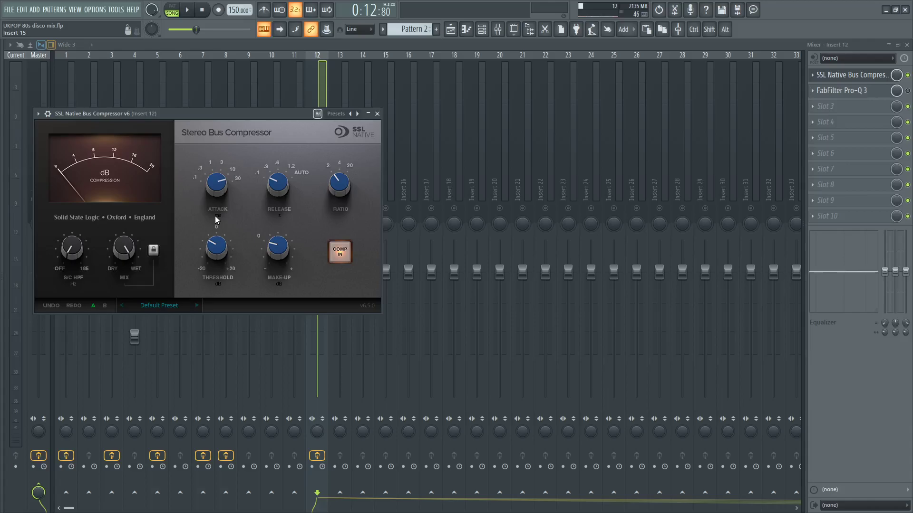
# Close the SSL compressor and briefly inspect Insert 12's Pro-Q 3 equaliser
pyautogui.moveTo(212, 245)
pyautogui.click(329, 88)
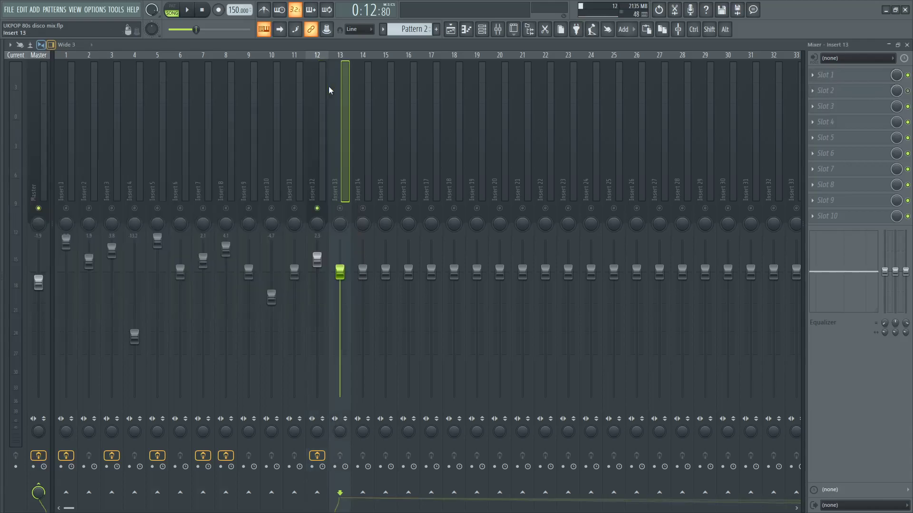
pyautogui.click(325, 199)
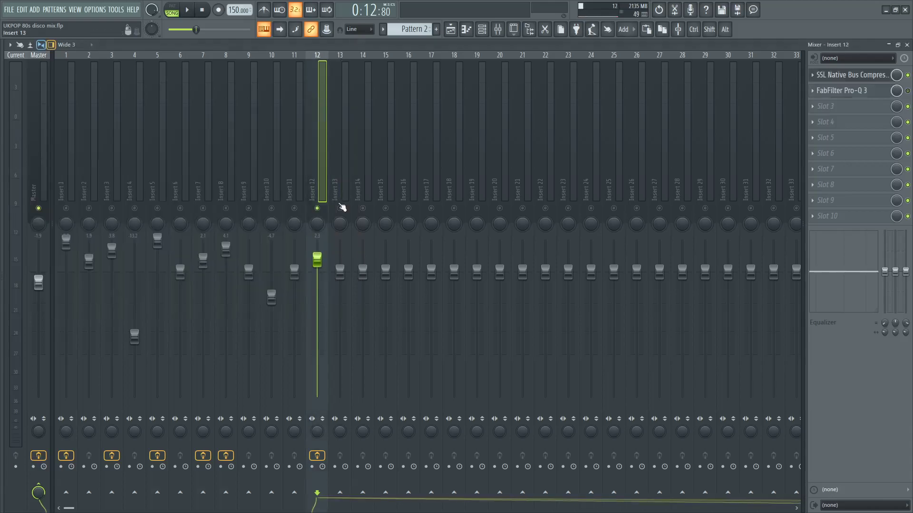
pyautogui.click(882, 91)
pyautogui.moveTo(265, 301)
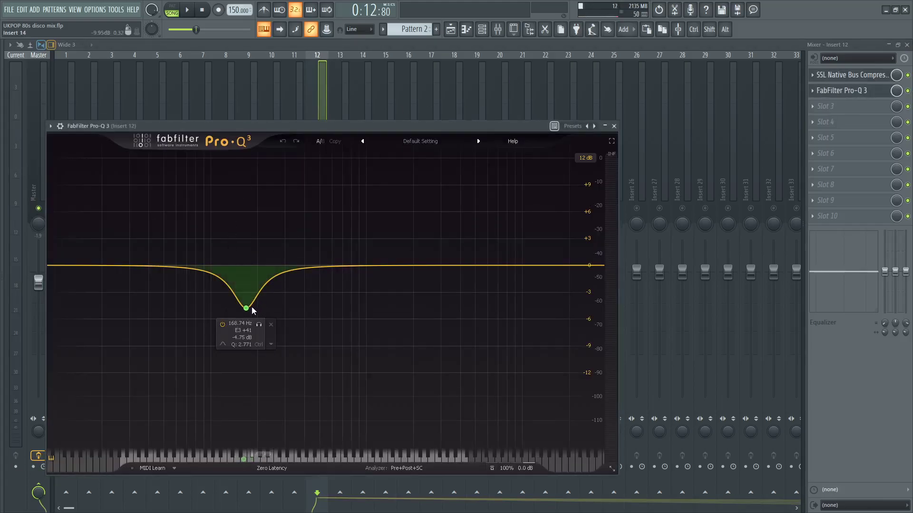
pyautogui.press('Escape')
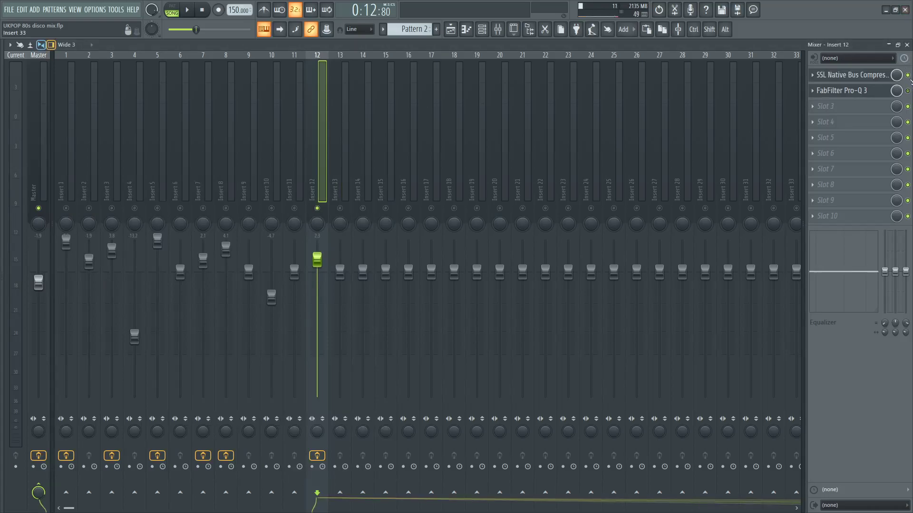
# Play the song and A/B Insert 12's Pro-Q 3, leaving SSL and EQ enabled
pyautogui.press('space')
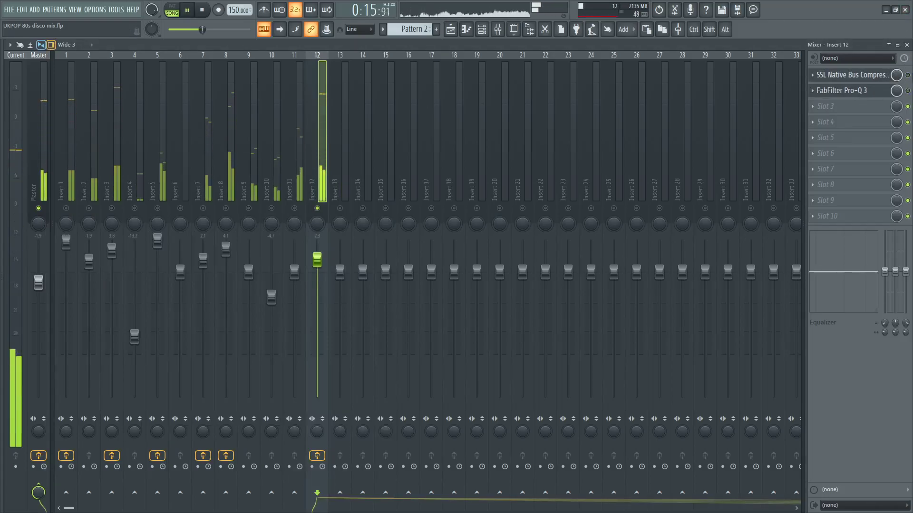
pyautogui.click(907, 90)
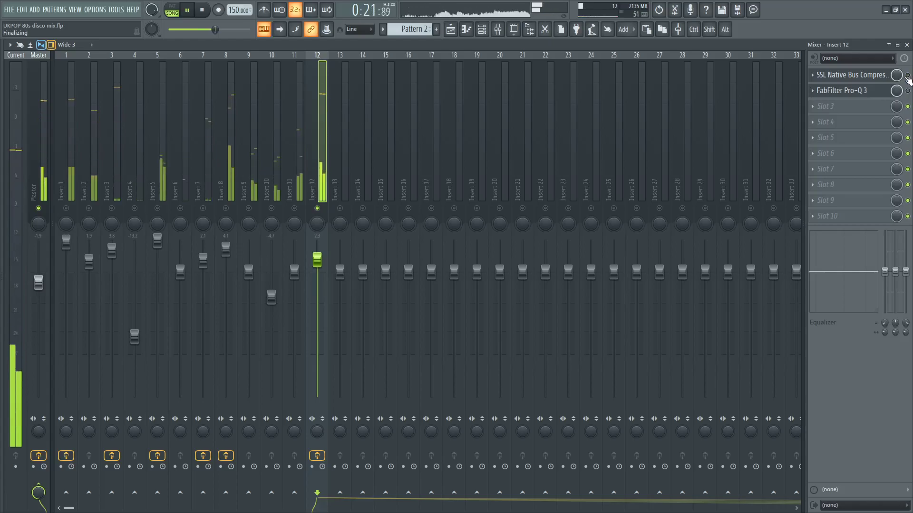
pyautogui.click(908, 75)
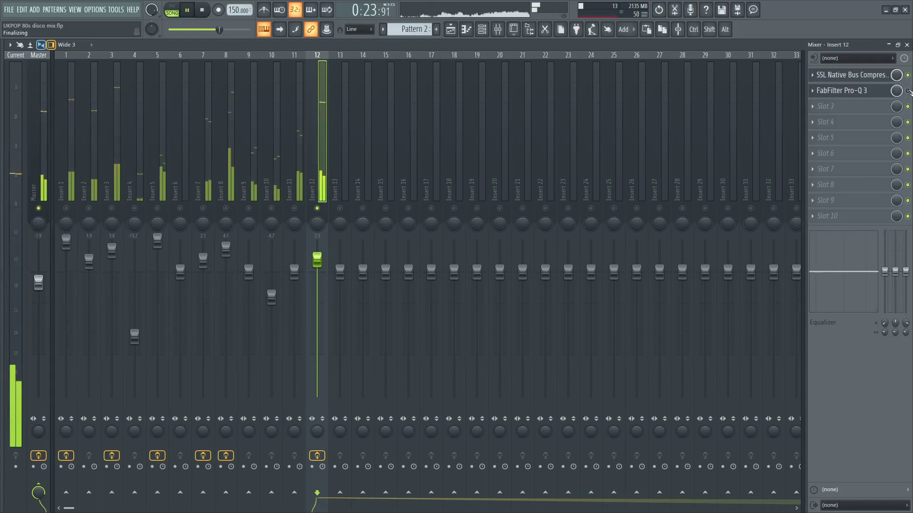
pyautogui.click(907, 91)
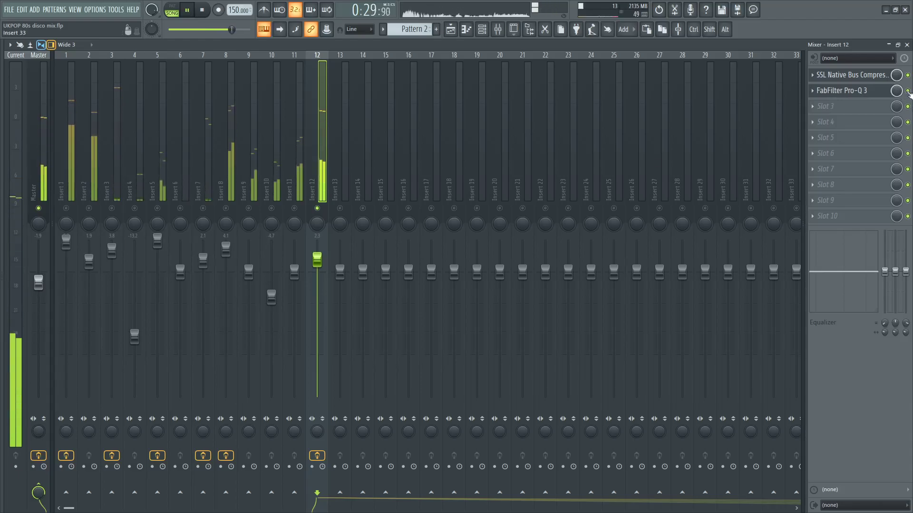
# Stop playback and step through Inserts 13, 12, 10, 2 and 1 to the Master
pyautogui.click(338, 147)
pyautogui.press('space')
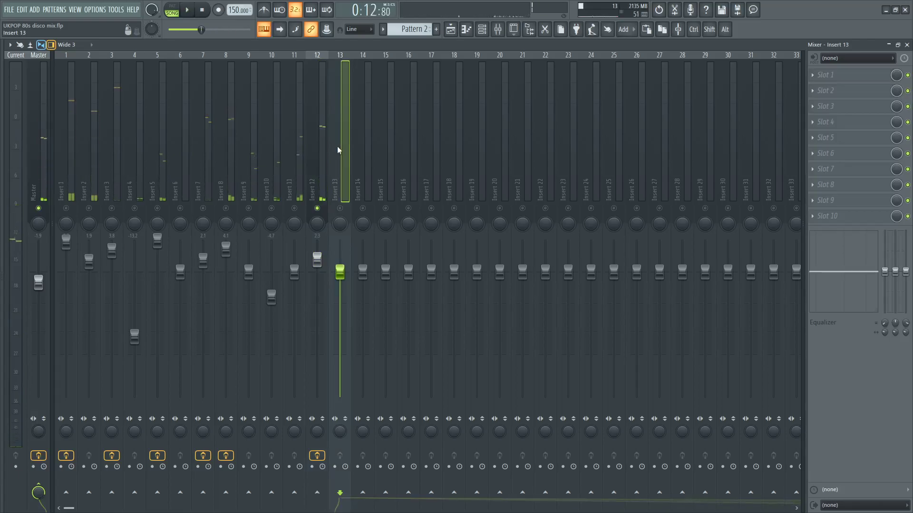
pyautogui.click(317, 152)
pyautogui.click(272, 161)
pyautogui.click(87, 186)
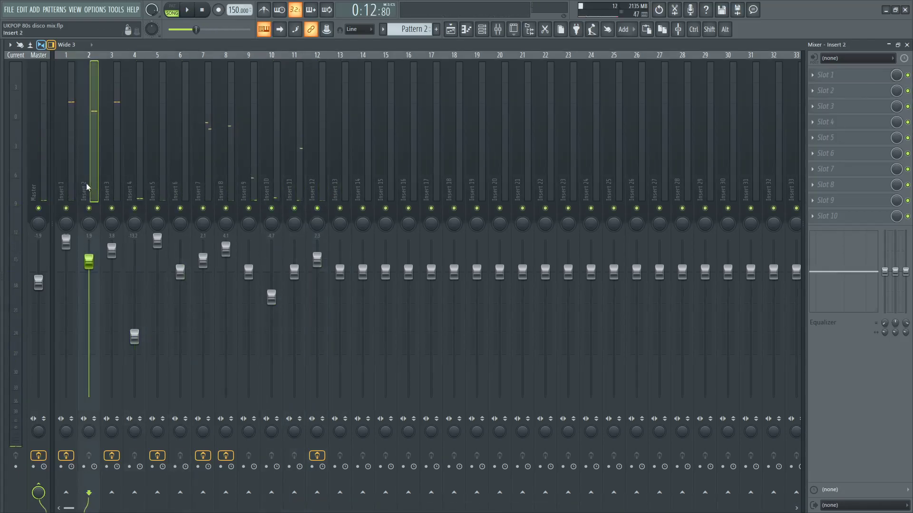
pyautogui.click(65, 185)
pyautogui.click(37, 184)
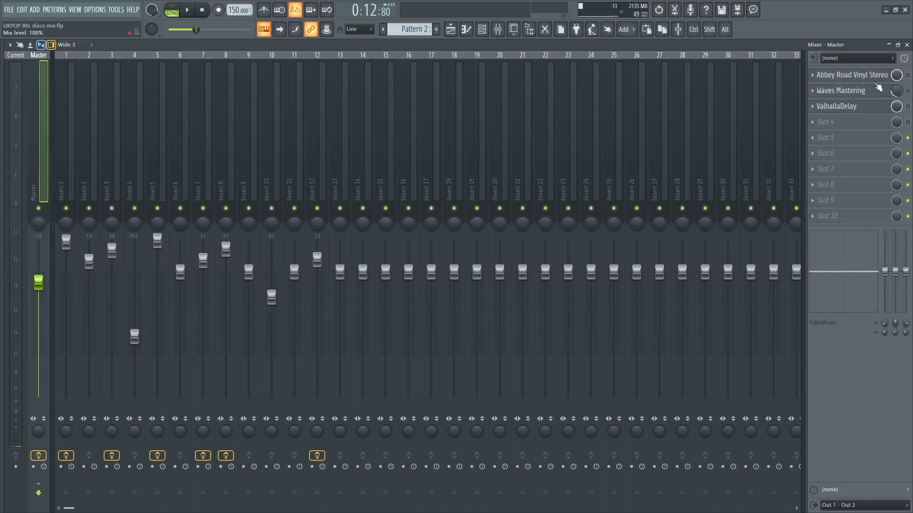
# Compare Abbey Road Vinyl on Master during playback, leave it enabled, and replay the mix
pyautogui.click(879, 75)
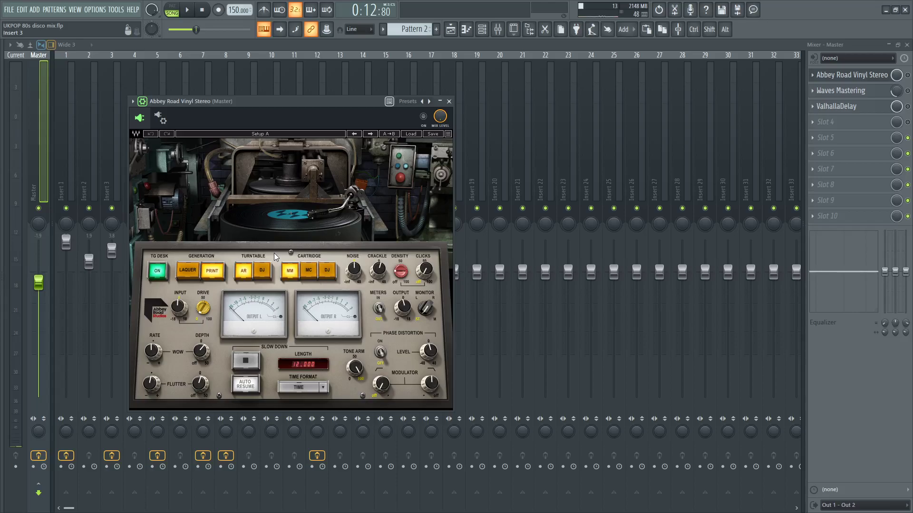
pyautogui.click(865, 77)
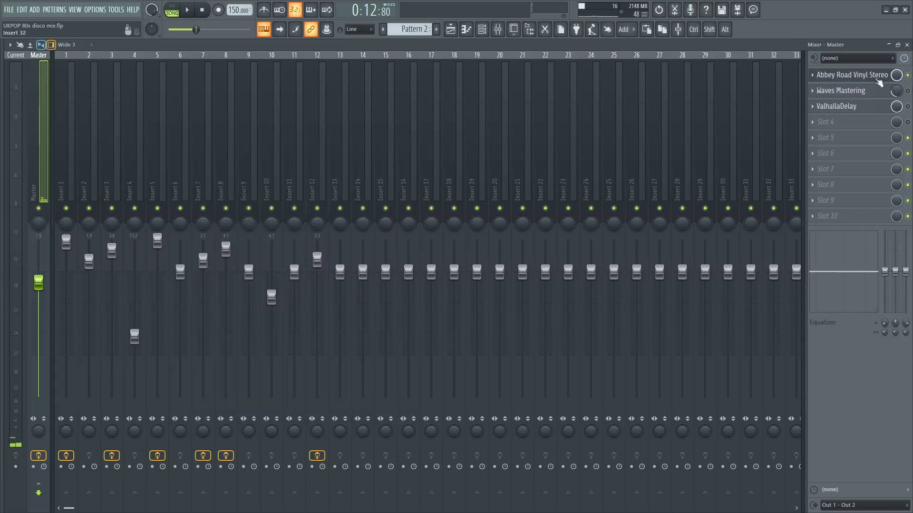
pyautogui.click(871, 75)
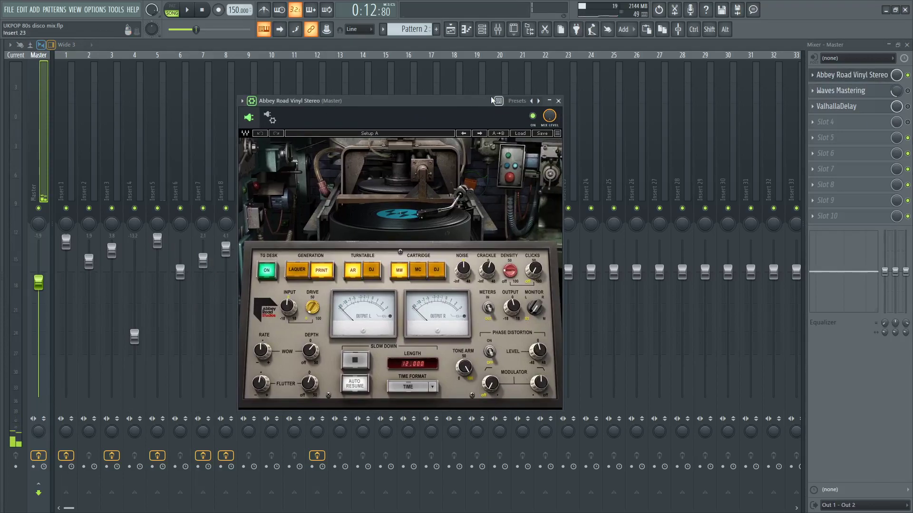
pyautogui.press('space')
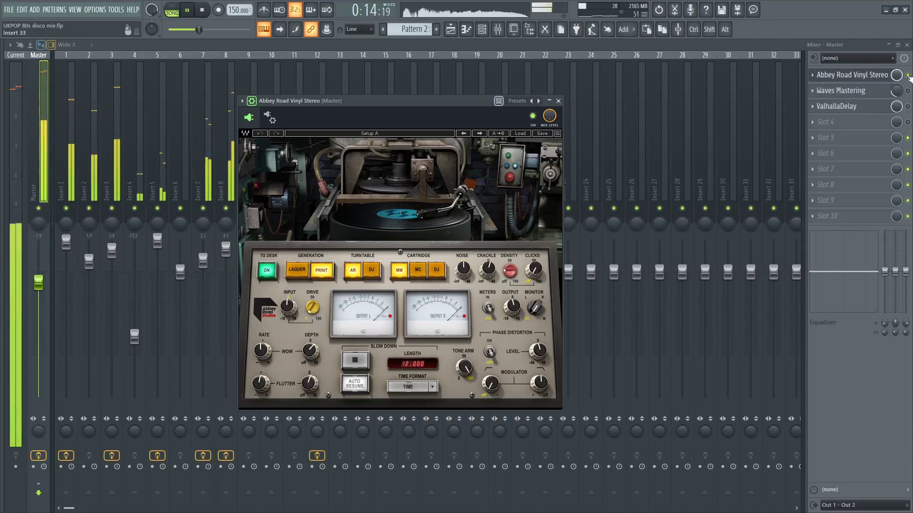
pyautogui.click(908, 75)
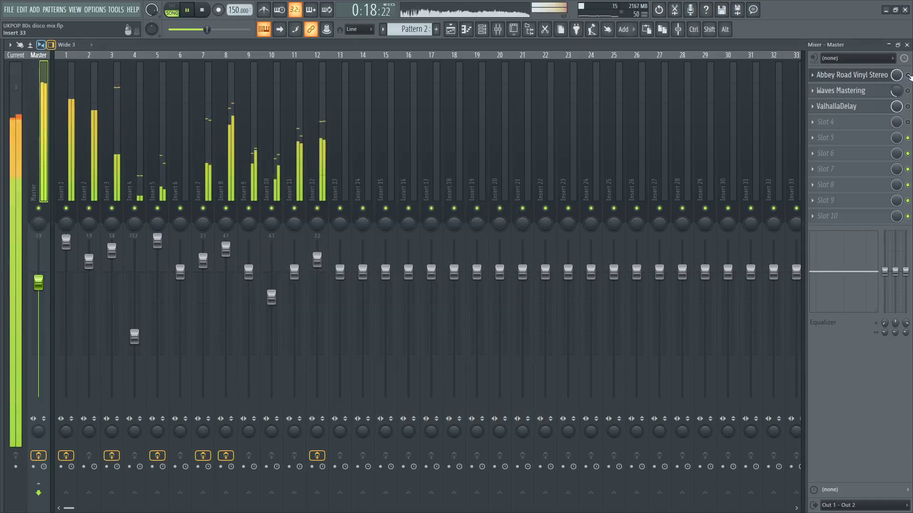
pyautogui.click(908, 75)
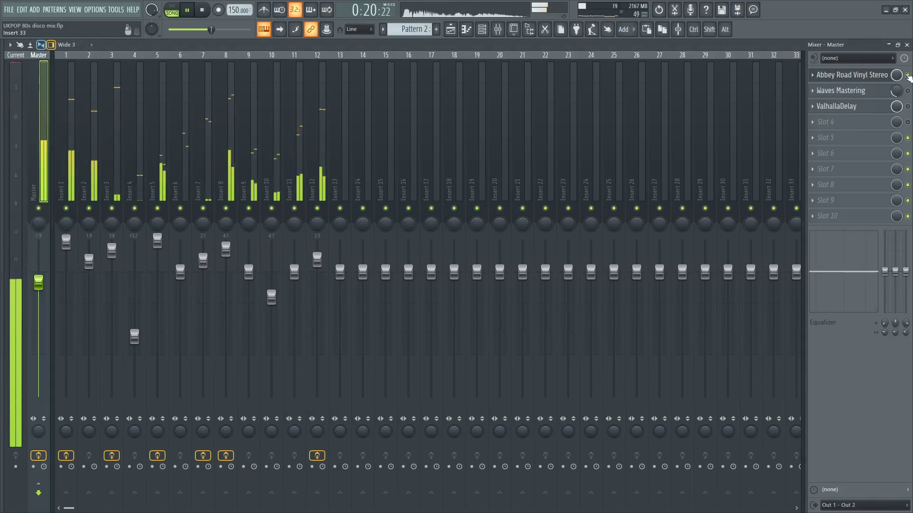
pyautogui.press('space')
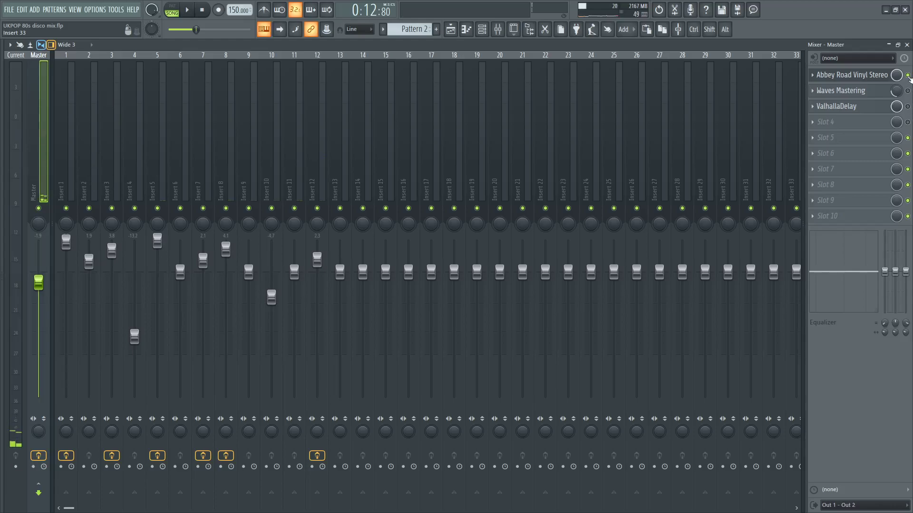
pyautogui.press('space')
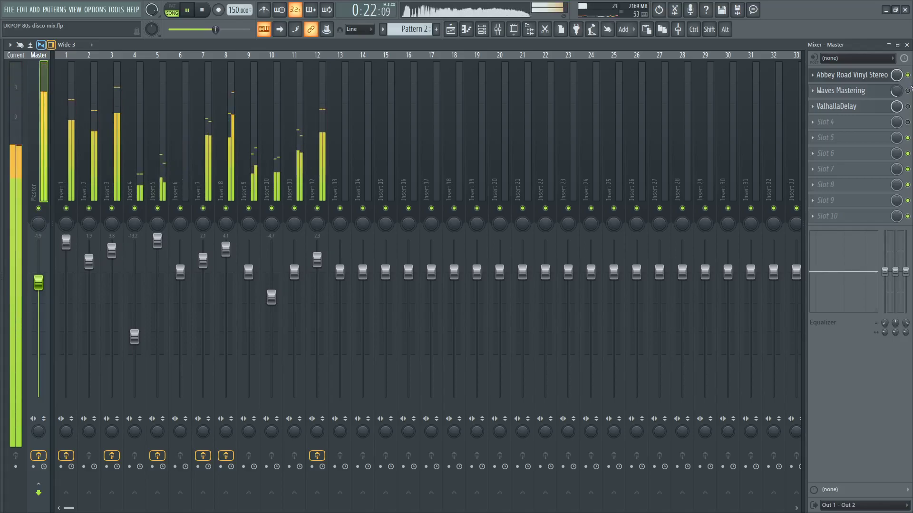
pyautogui.press('space')
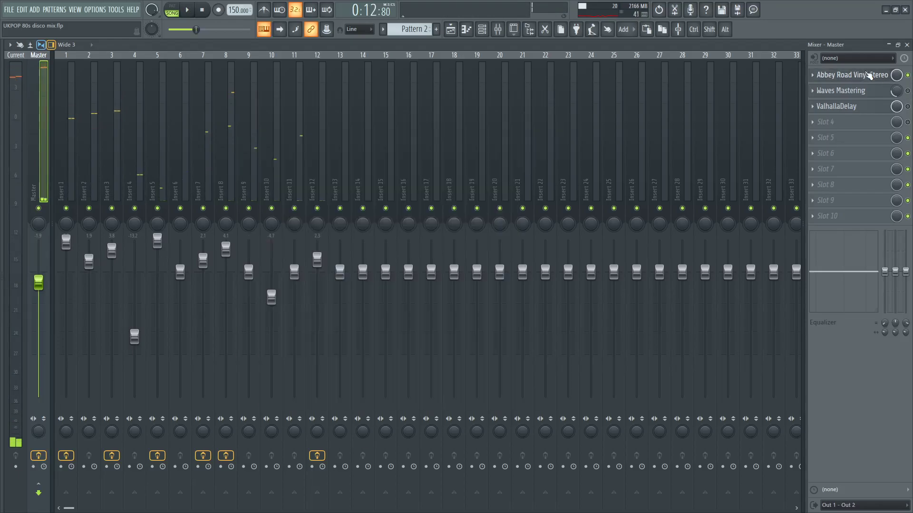
pyautogui.click(849, 75)
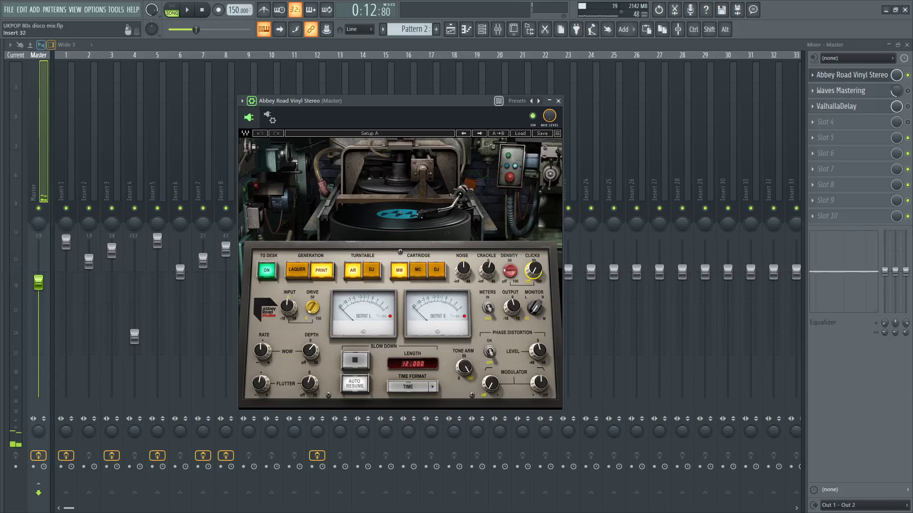
pyautogui.press('Escape')
pyautogui.click(869, 92)
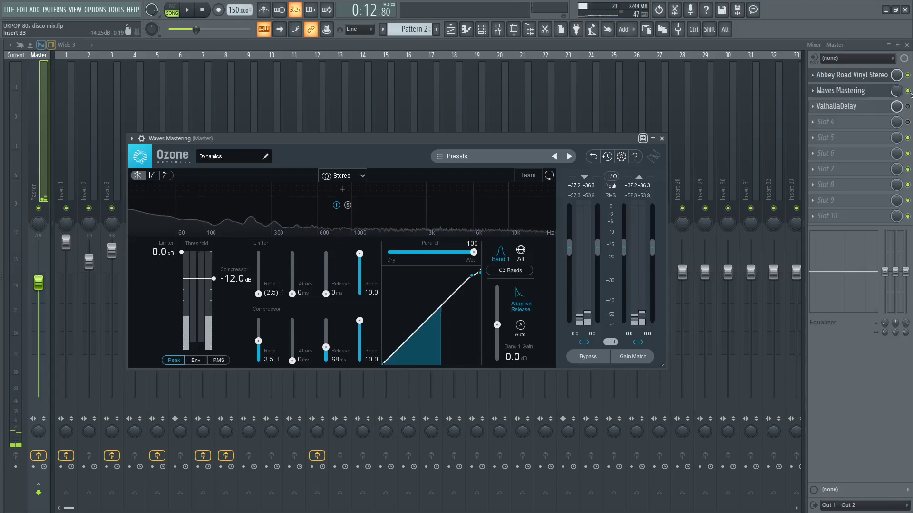
# Reopen Ozone Dynamics on the Master and play the drum mix through it
pyautogui.click(850, 90)
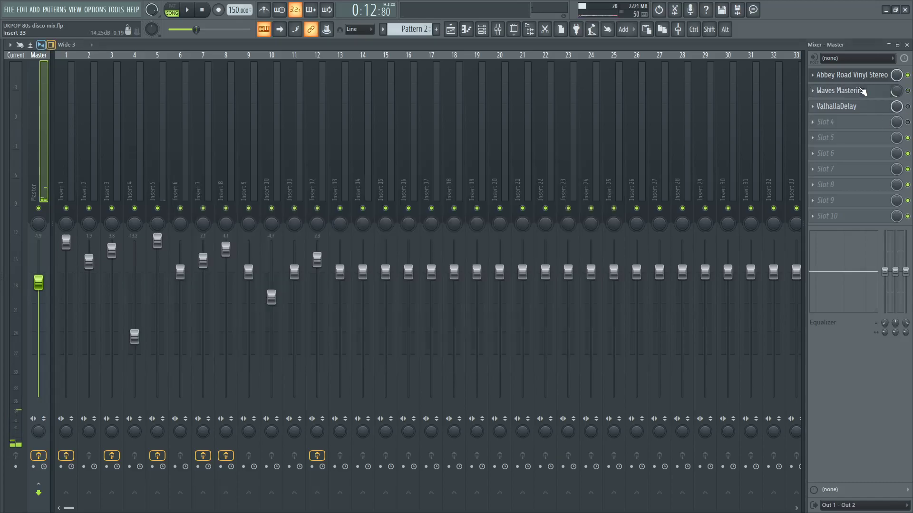
pyautogui.click(861, 91)
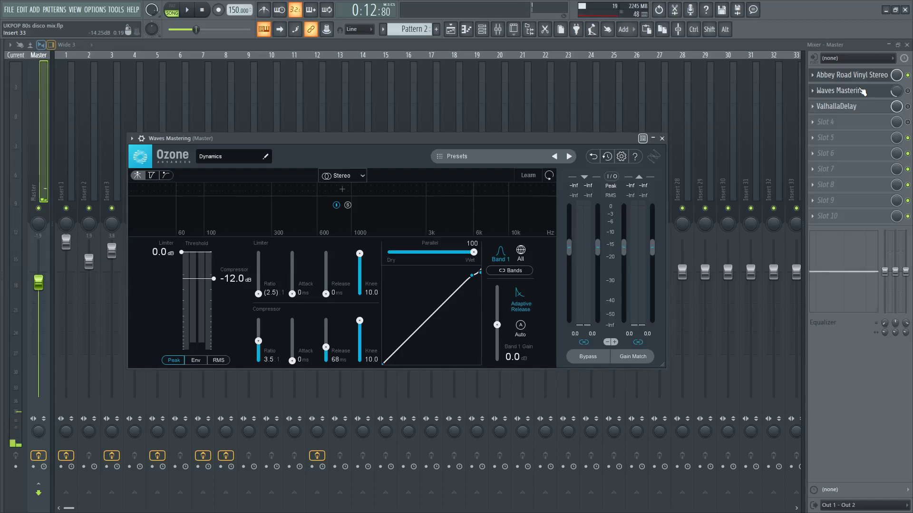
pyautogui.press('space')
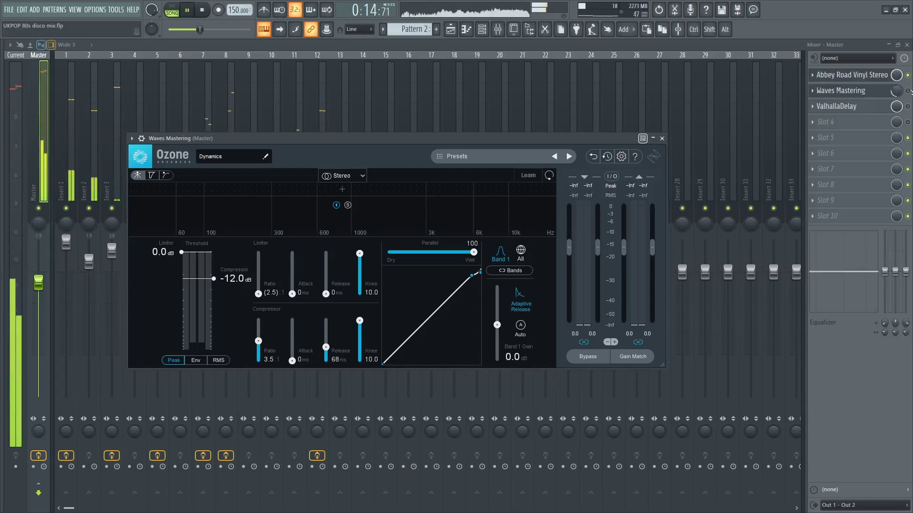
pyautogui.click(909, 90)
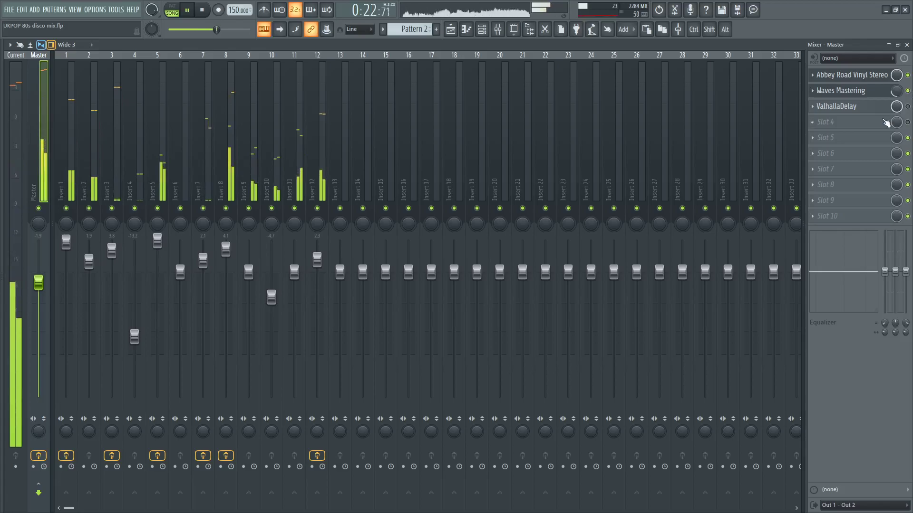
pyautogui.press('space')
# Raise the Master's ValhallaDelay mix to 14.8 % and play the mix, viewing Insert 5
pyautogui.click(888, 107)
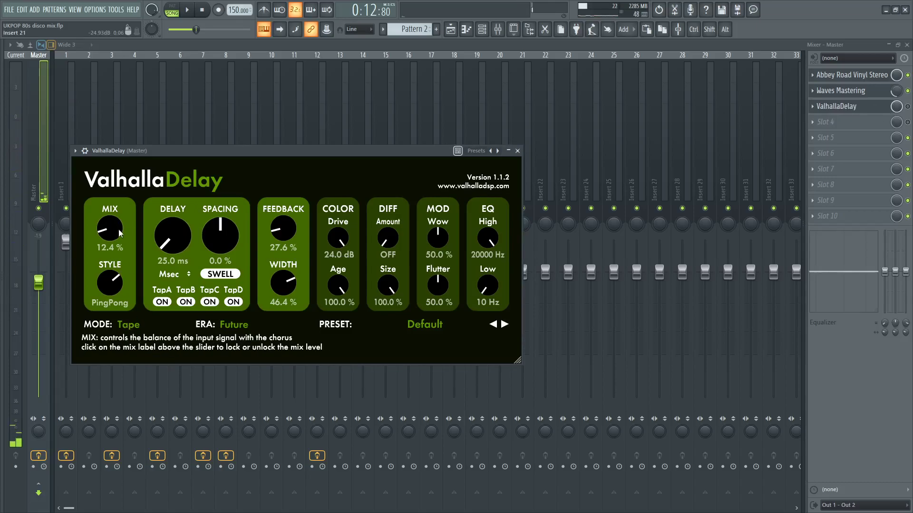
pyautogui.moveTo(121, 234); pyautogui.dragTo(117, 230)
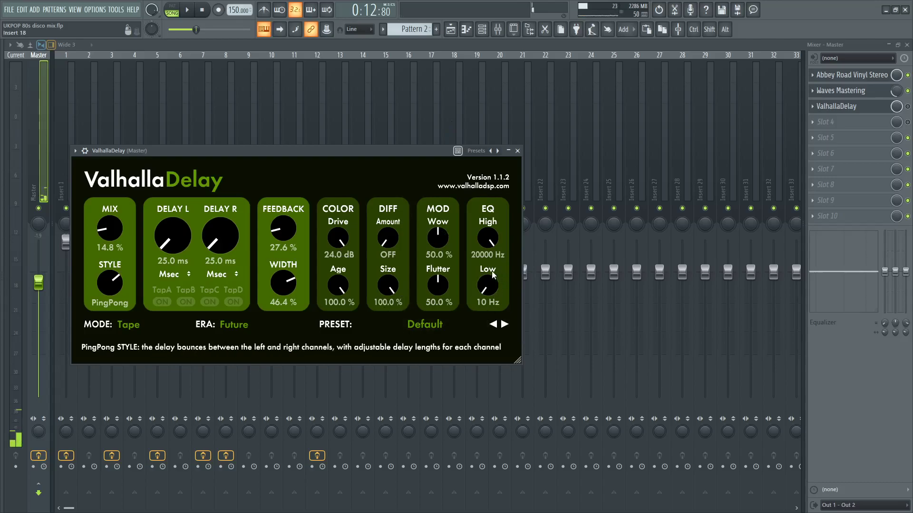
pyautogui.click(905, 106)
pyautogui.press('space')
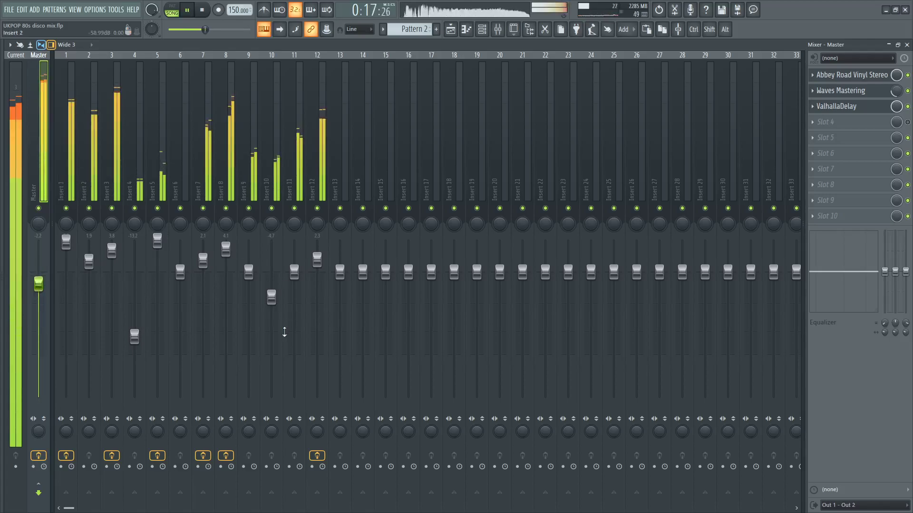
pyautogui.click(150, 185)
# Show Insert 2's effects and stop playback
pyautogui.click(89, 185)
pyautogui.press('space')
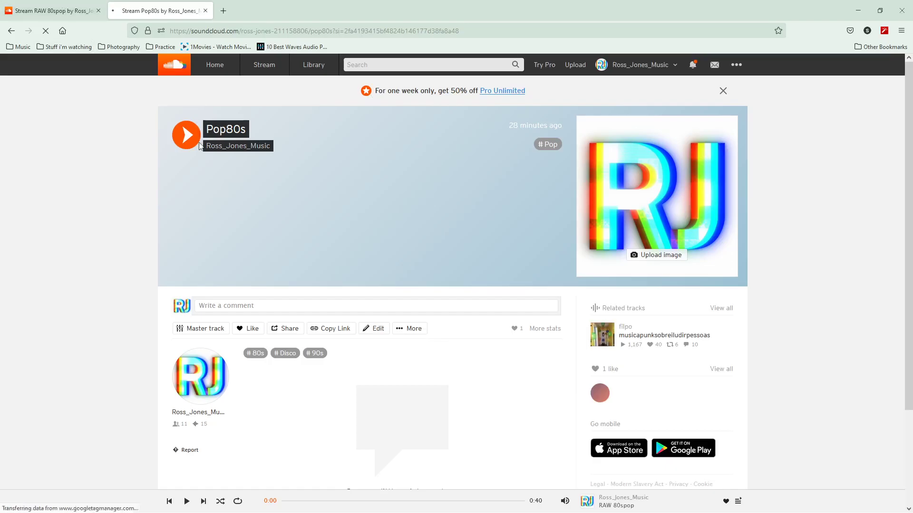
# Play Pop80s, then restart RAW 80spop from the beginning and return to Pop80s
pyautogui.click(185, 137)
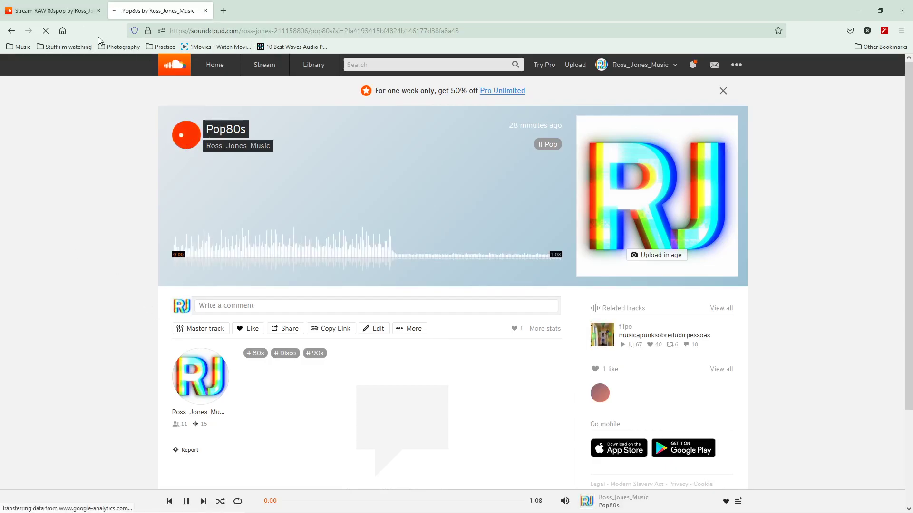
pyautogui.click(72, 11)
pyautogui.click(186, 138)
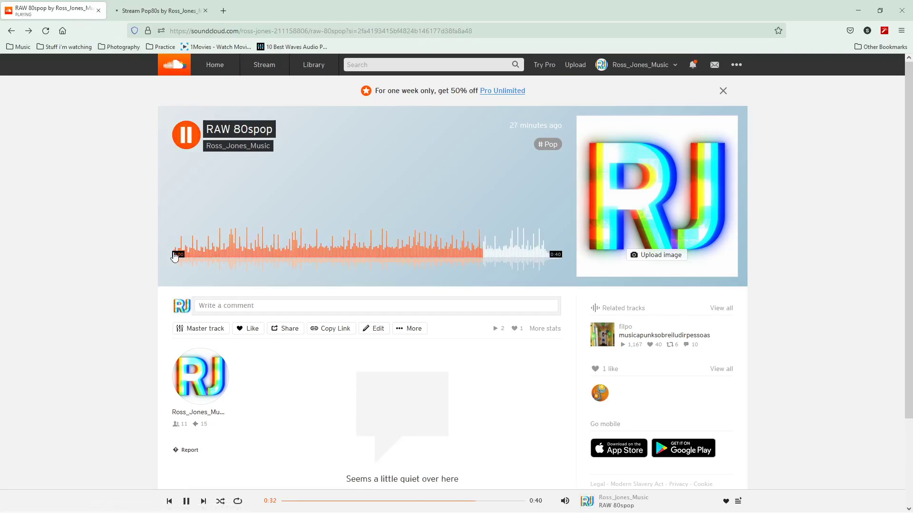
pyautogui.hotkey('ctrl', 'Tab')
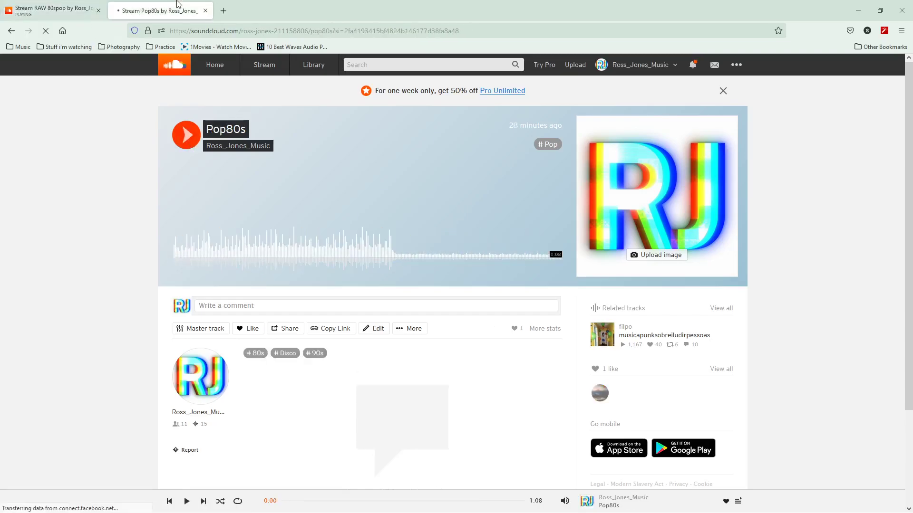
# Play and pause Pop80s repeatedly, stopping it at 0:12
pyautogui.click(186, 133)
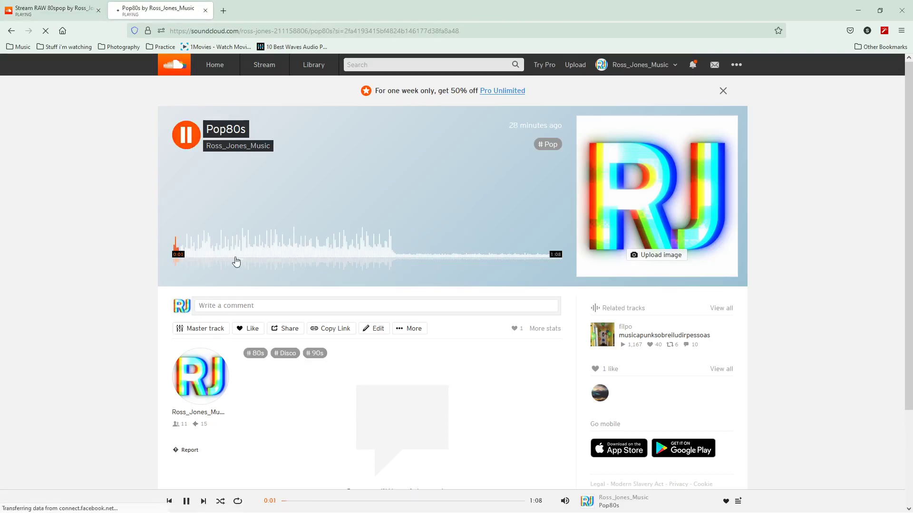
pyautogui.click(186, 137)
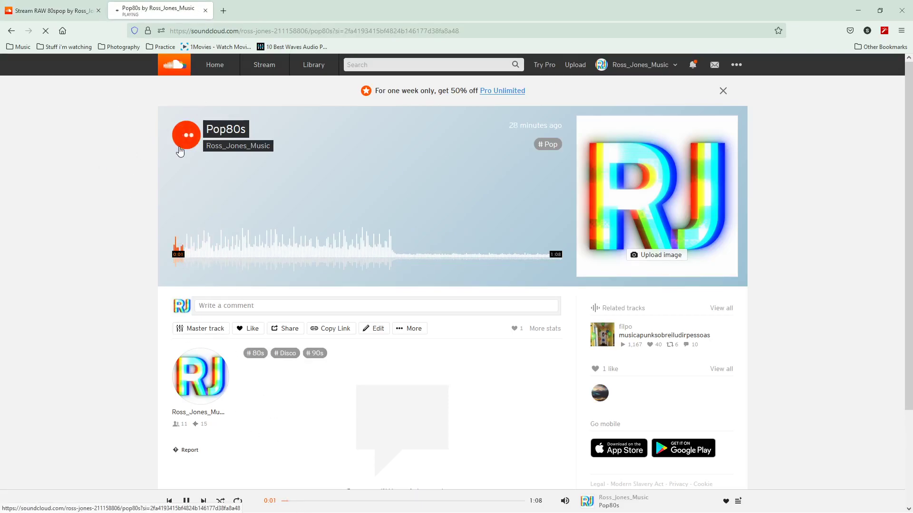
pyautogui.click(186, 138)
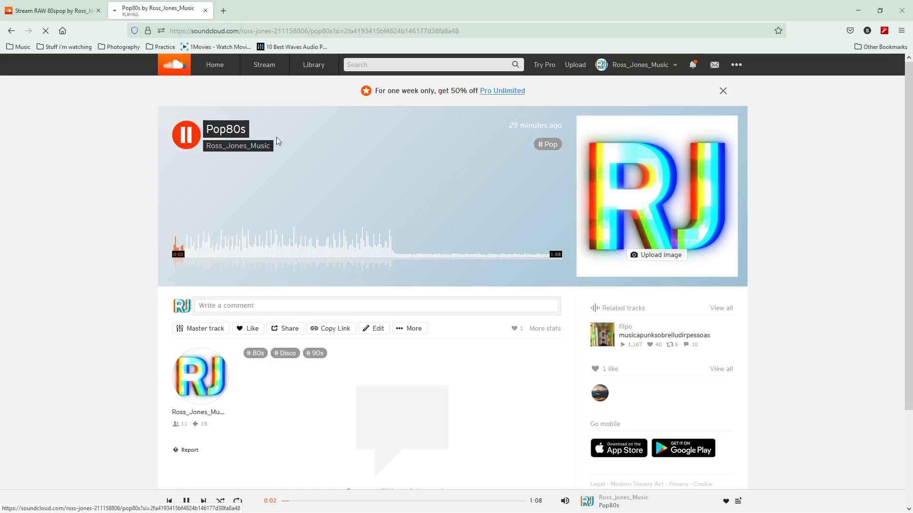
pyautogui.click(693, 65)
pyautogui.click(817, 147)
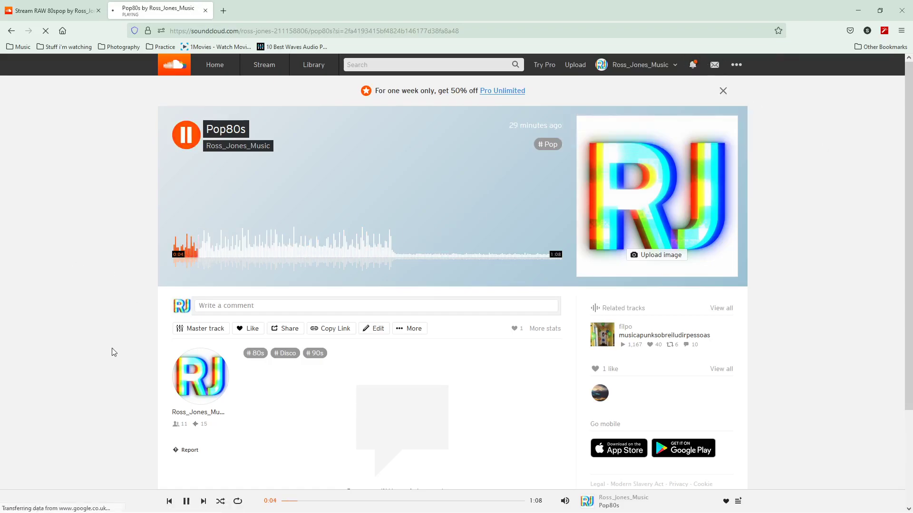
pyautogui.click(184, 138)
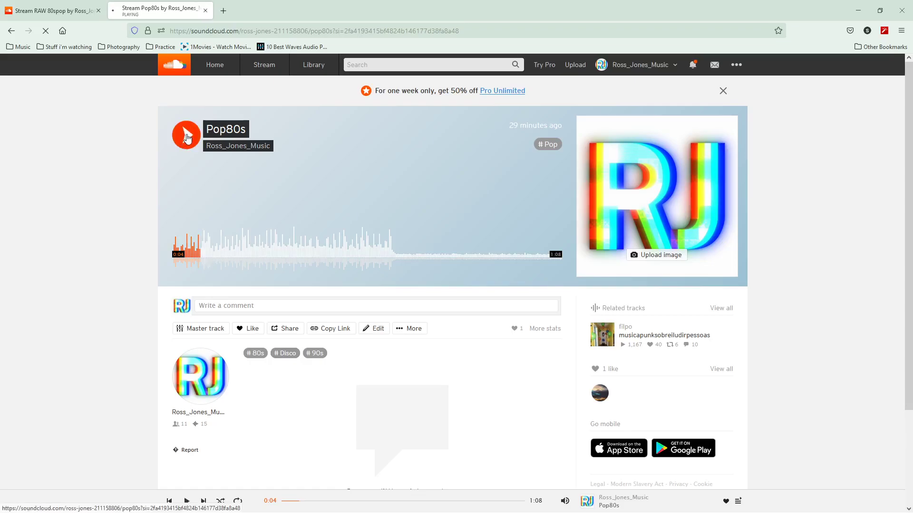
pyautogui.click(186, 139)
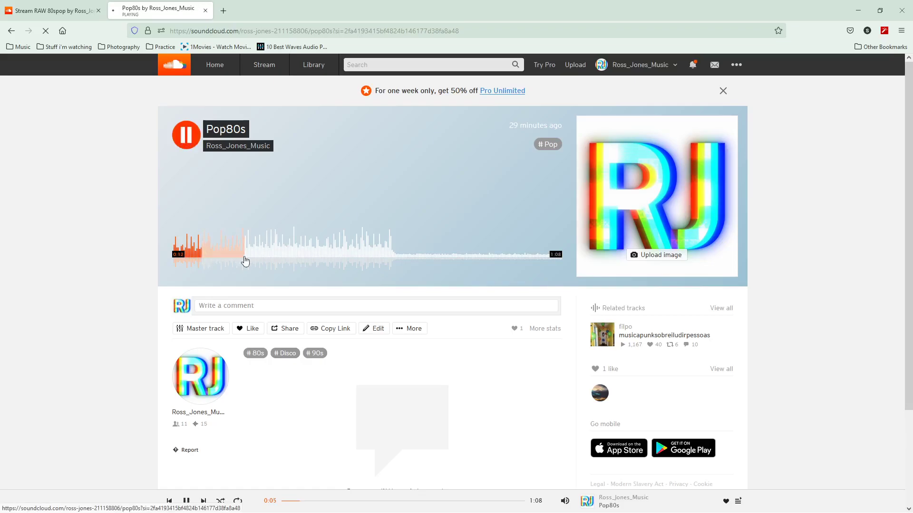
pyautogui.click(183, 129)
# Play RAW 80spop from the start, jump to 0:05, and pause at 0:09
pyautogui.hotkey('ctrl', 'shift', 'Tab')
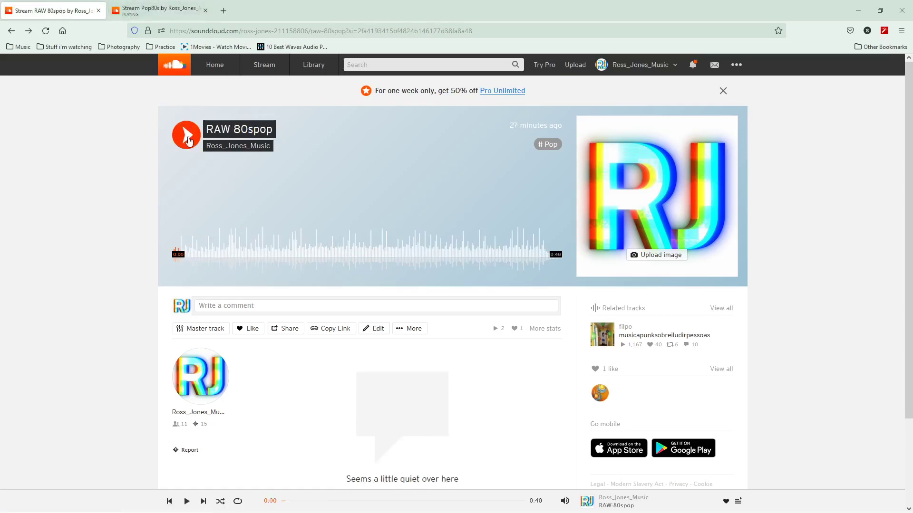
pyautogui.click(186, 135)
pyautogui.click(229, 255)
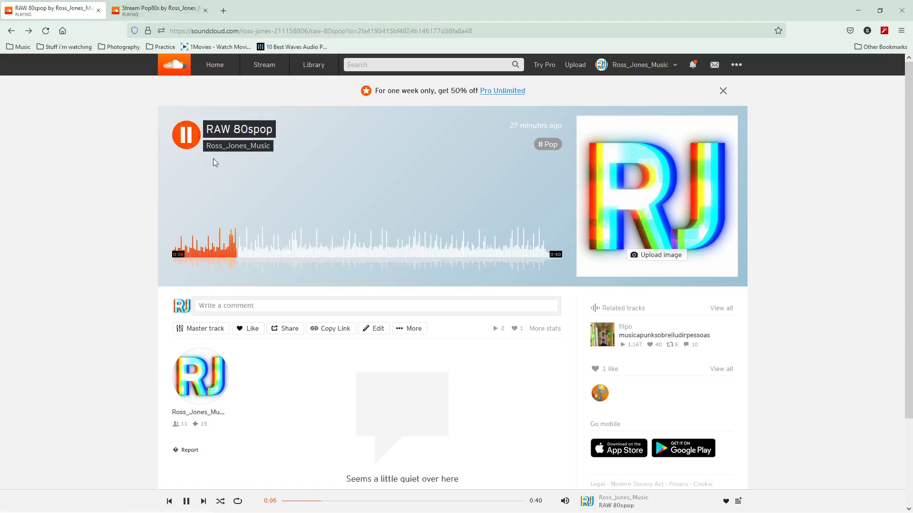
pyautogui.click(185, 139)
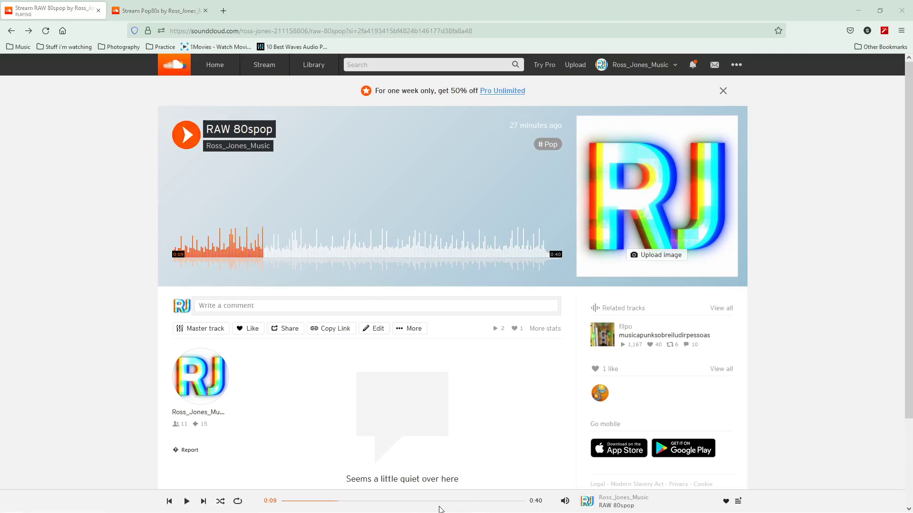